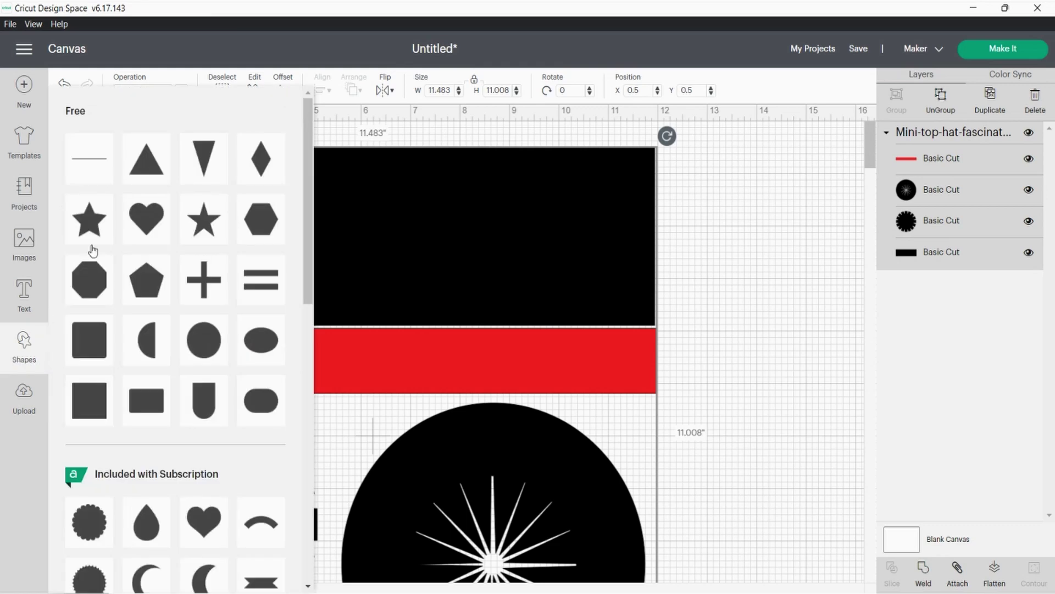
- Insert a circle shape over the large black rectangle and set its size to 4.5 inches
left_click(227, 332)
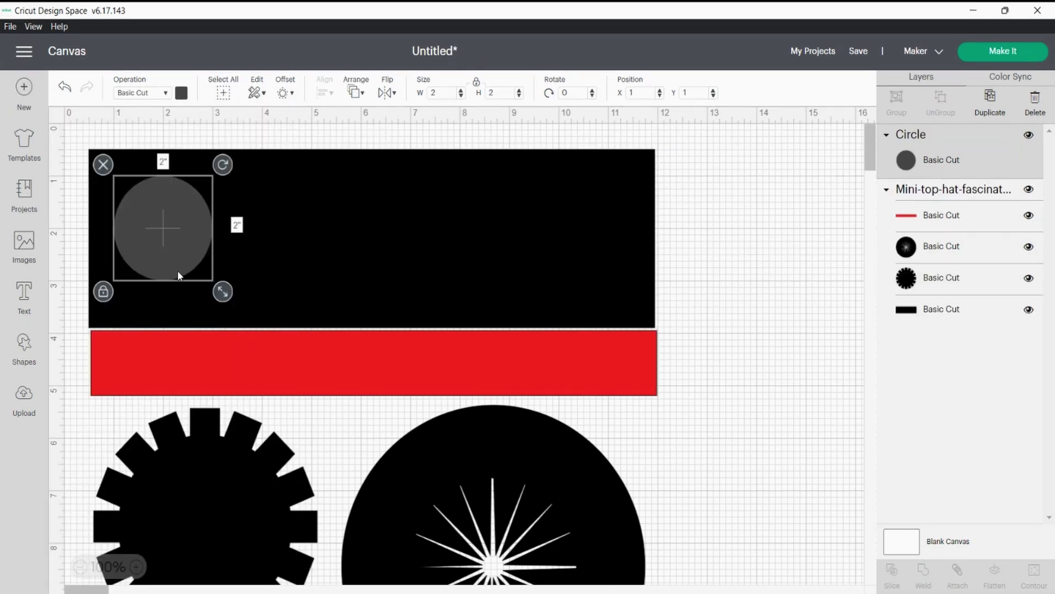
left_click_drag(177, 273, 511, 267)
left_click(386, 87)
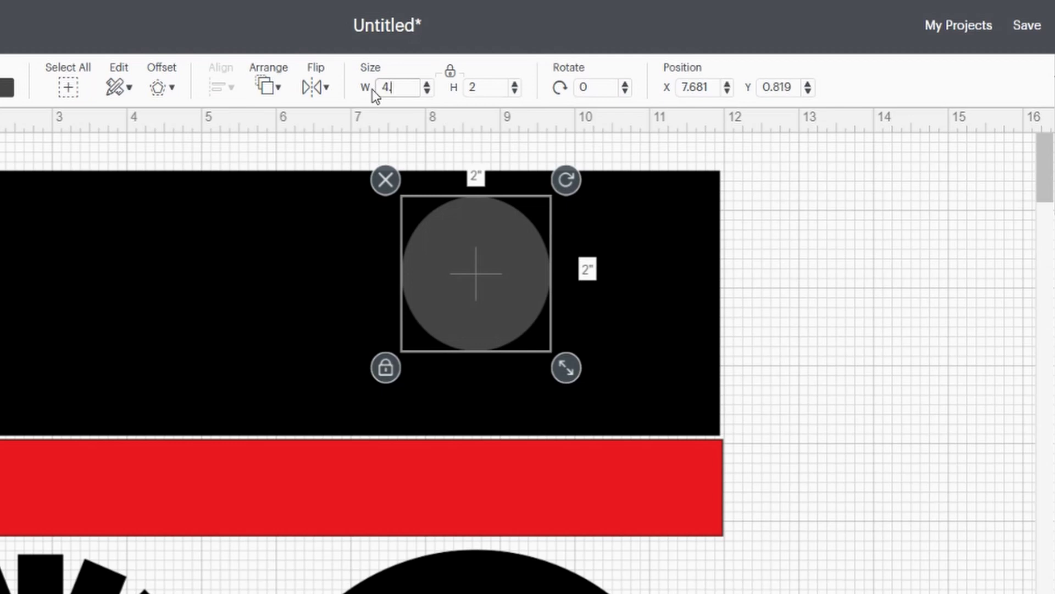
type("4.5")
key("Return")
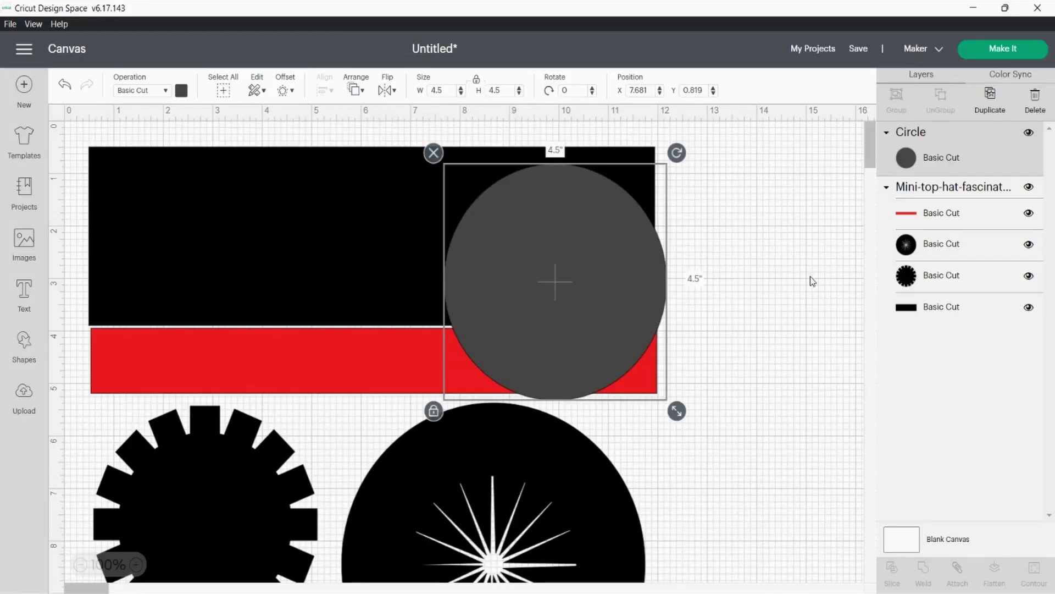
- Scale the hat template down until its round brim matches the 4.5-inch guide circle laid over it, and delete the circle
scroll(813, 281, "down", 2)
left_click_drag(634, 252, 485, 422)
key("ctrl+a")
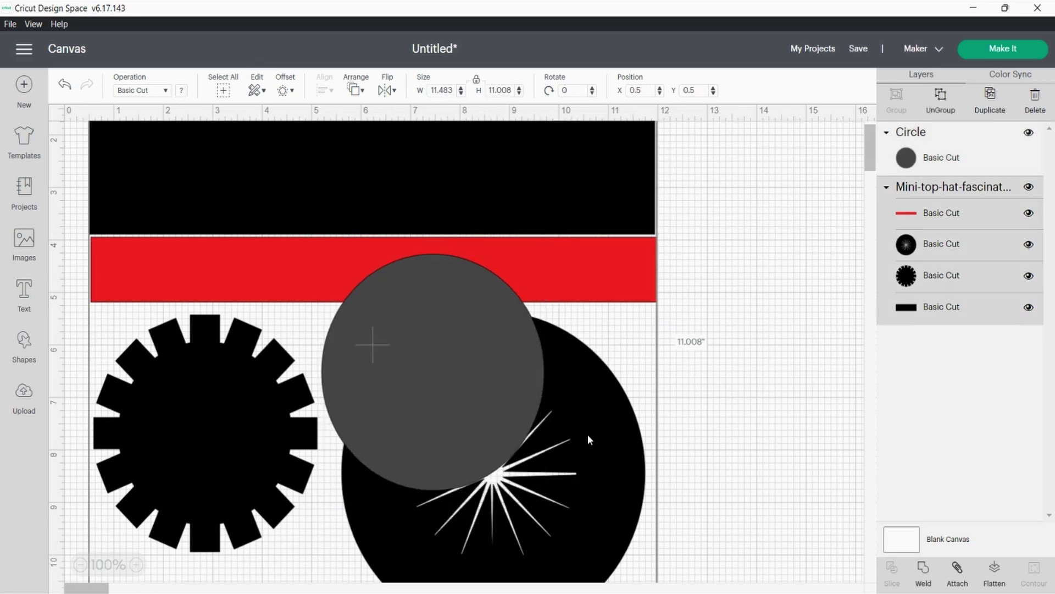
scroll(589, 434, "down", 4)
left_click_drag(666, 459, 540, 245)
scroll(575, 387, "up", 2)
left_click_drag(538, 423, 514, 402)
left_click(489, 302)
left_click_drag(490, 307, 486, 300)
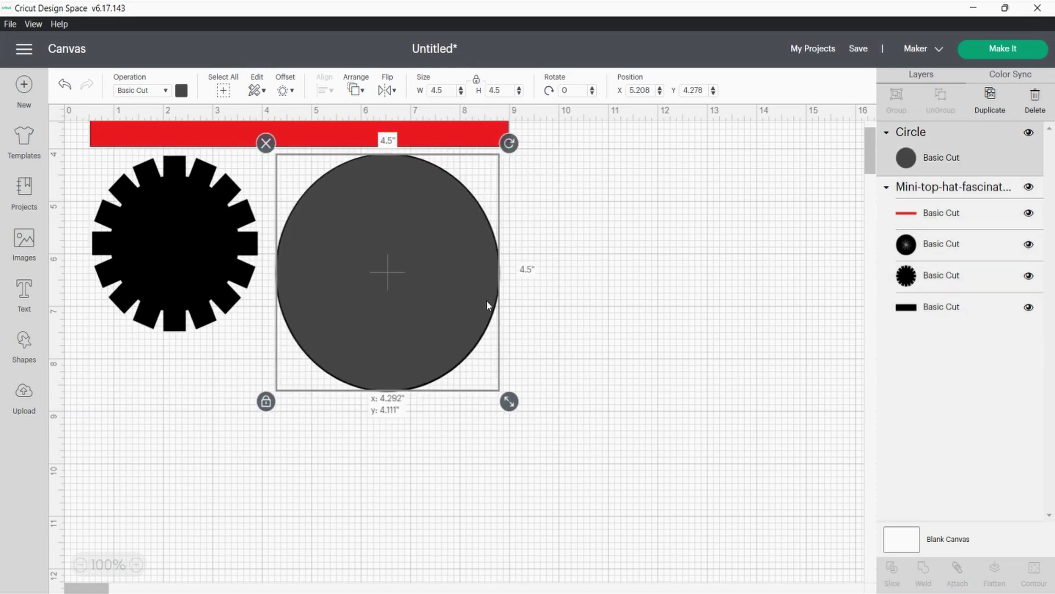
key("Delete")
- Recolor the three black template layers, the brim, the notched piece and the rectangle, dark gray
left_click(930, 191)
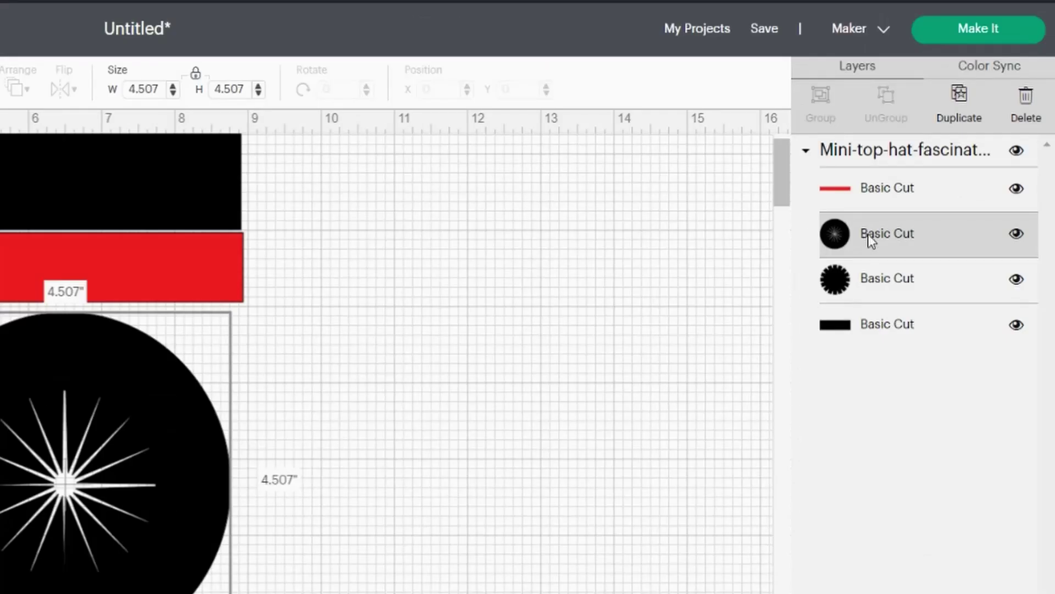
left_click(948, 218, "shift")
left_click(894, 324, "shift")
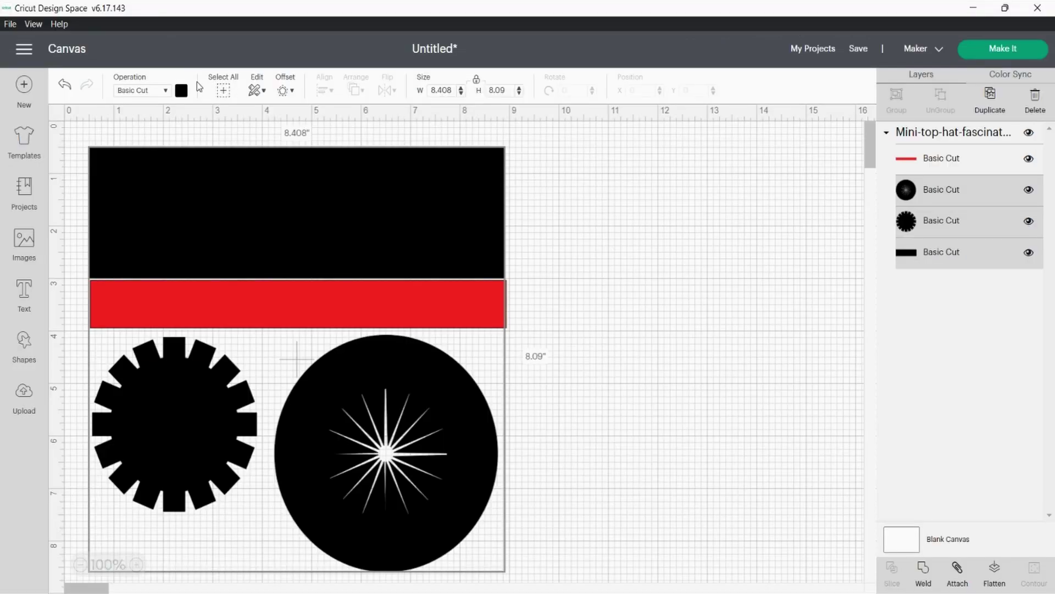
left_click(182, 90)
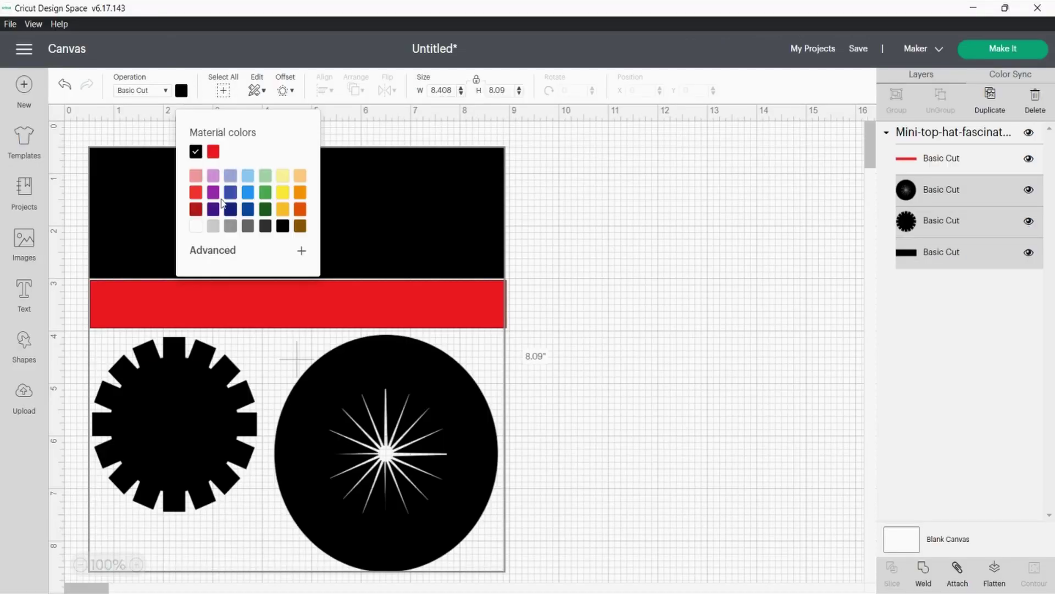
left_click(248, 226)
left_click(683, 299)
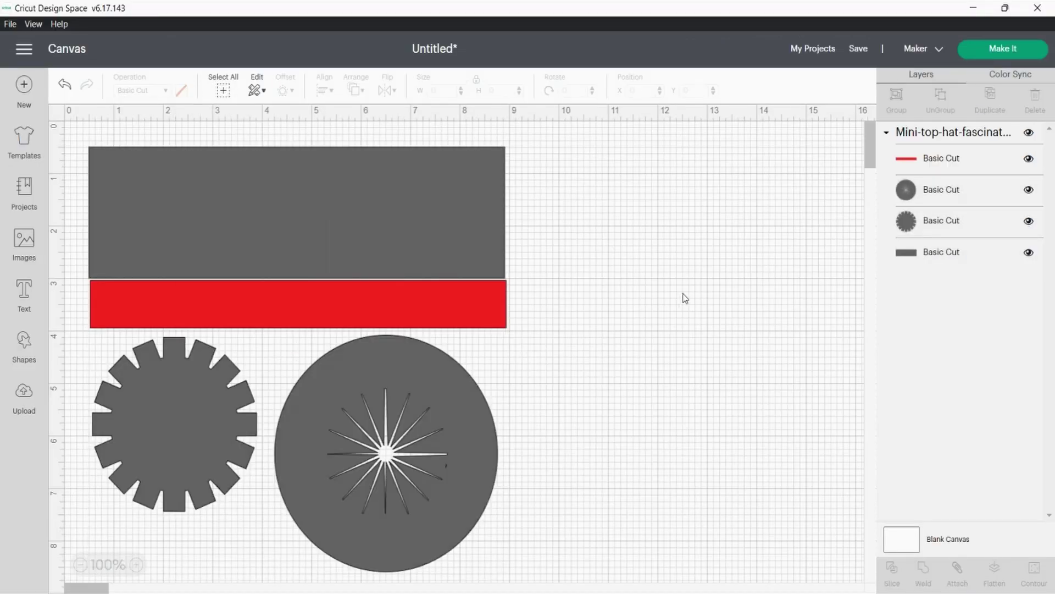
- Add a circle on top of the notched piece and change its operation to Score
left_click(19, 360)
scroll(171, 357, "down", 3)
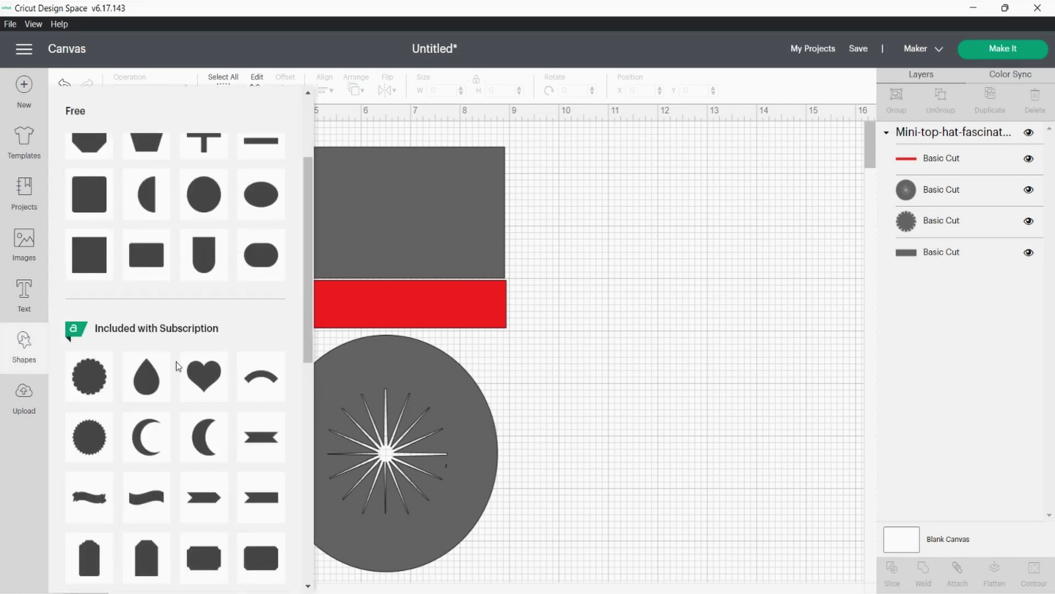
left_click(214, 183)
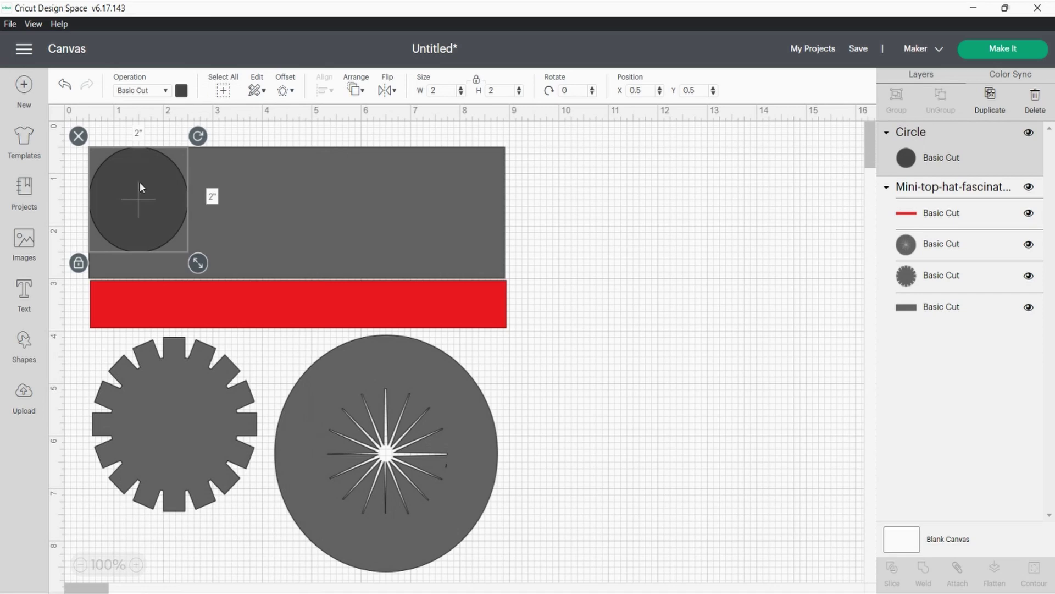
left_click_drag(139, 182, 166, 391)
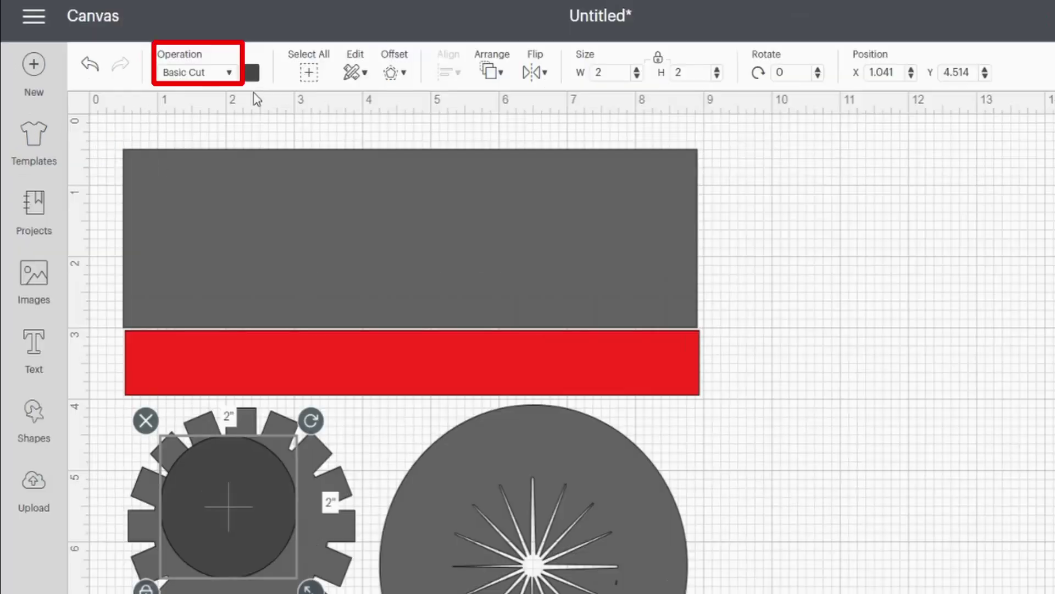
left_click(154, 91)
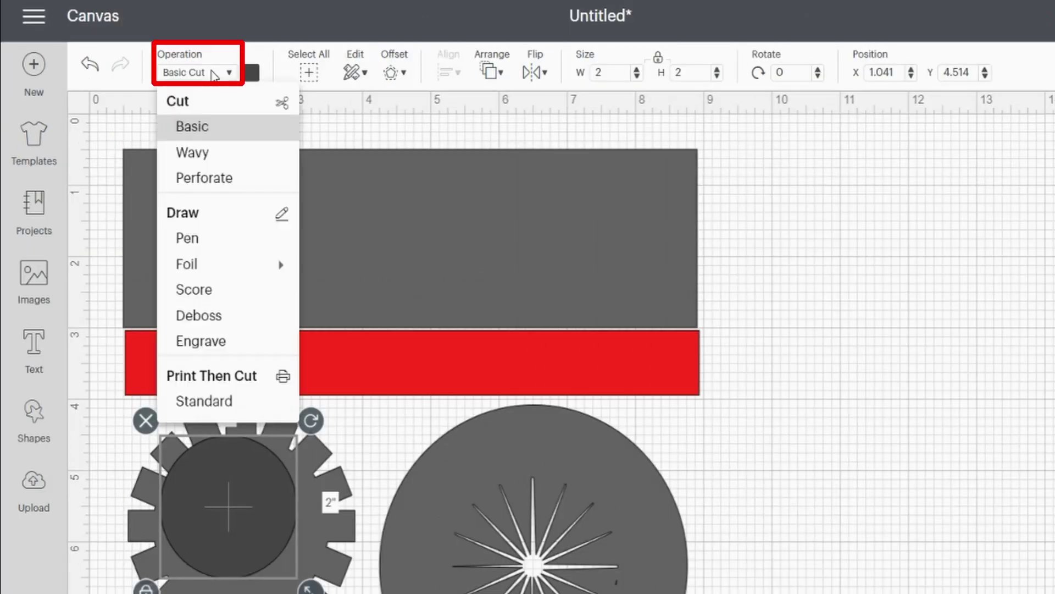
left_click(221, 290)
- Enlarge the score circle to about 2.54 inches and position it along the base of the notched piece's tabs
left_click_drag(236, 524, 241, 524)
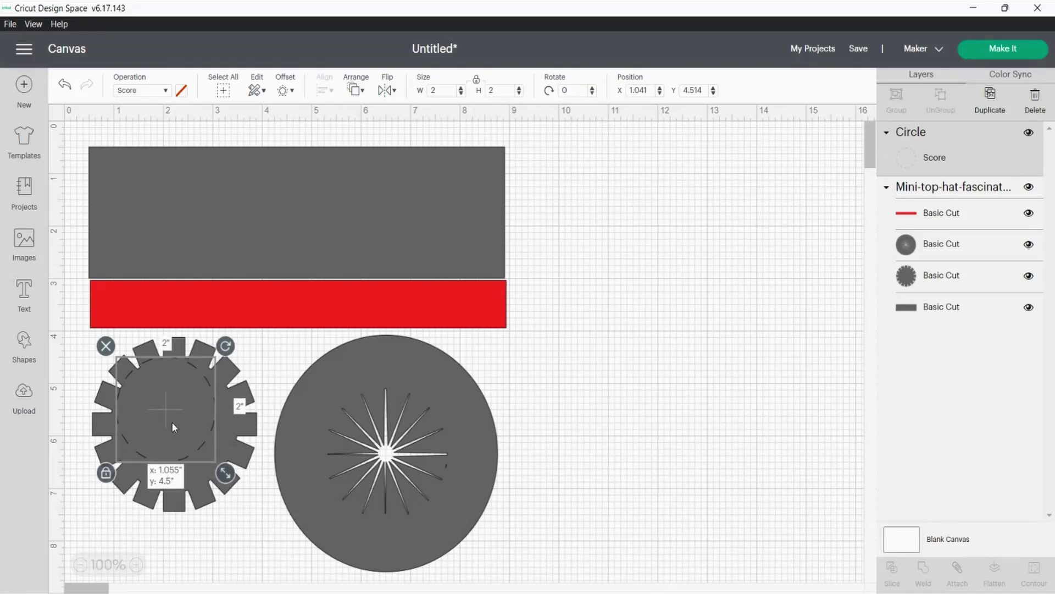
left_click_drag(175, 426, 174, 427)
left_click_drag(227, 473, 250, 499)
left_click_drag(192, 439, 199, 447)
left_click_drag(236, 500, 245, 501)
left_click_drag(212, 444, 216, 441)
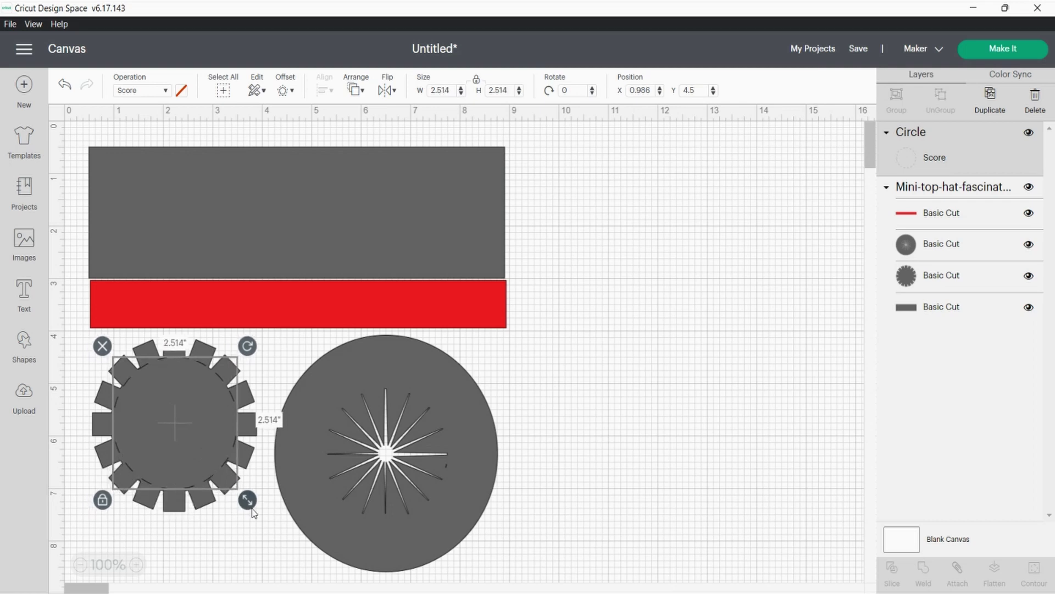
left_click_drag(251, 507, 256, 514)
- Ungroup the hat template into separate pieces
mouse_move(279, 355)
left_mouse_down()
mouse_move(269, 361)
mouse_move(279, 361)
left_mouse_up()
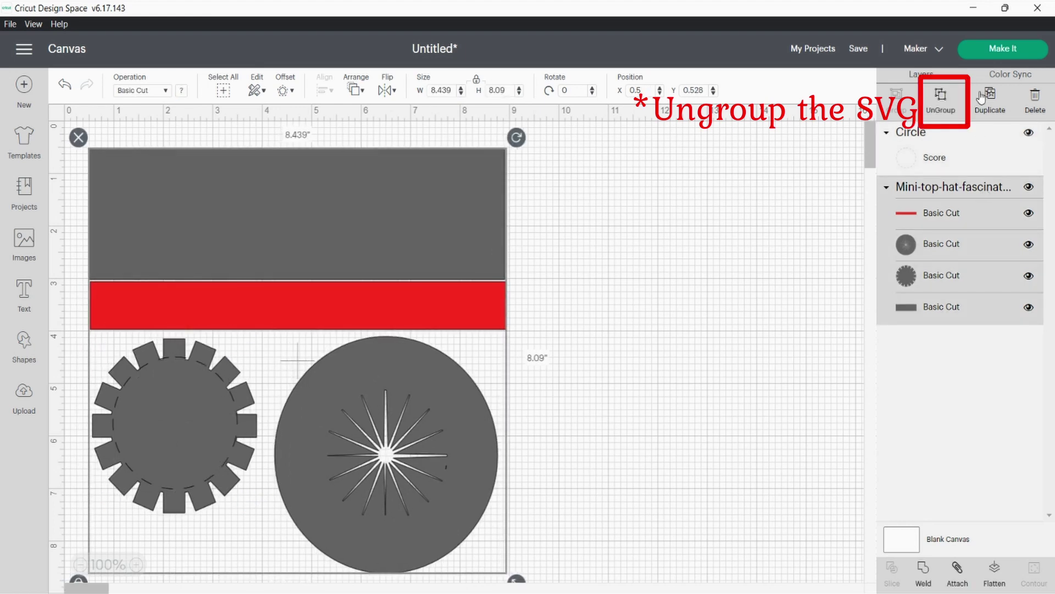
left_click(929, 99)
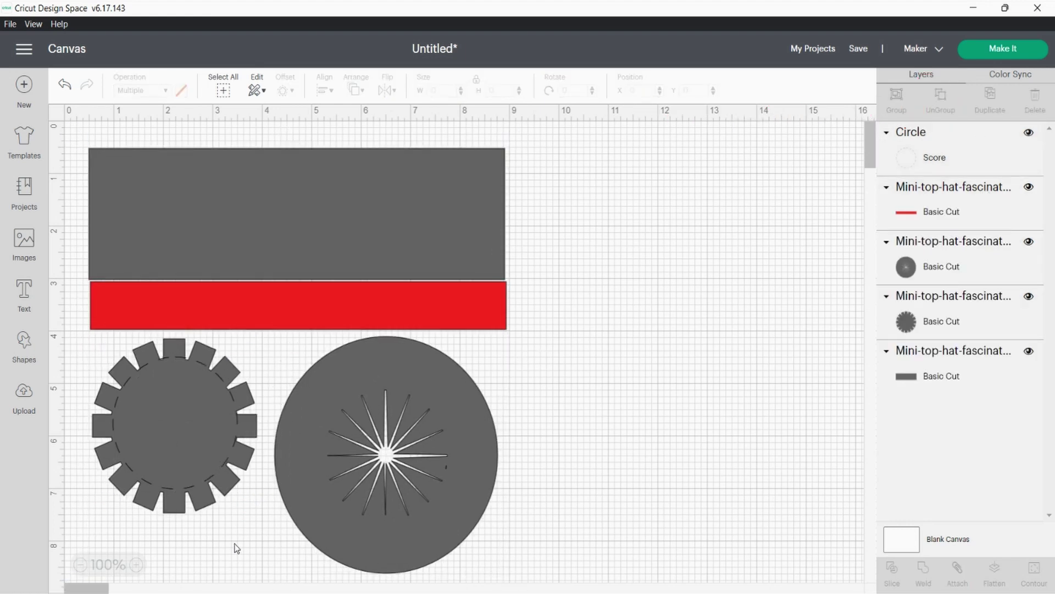
- Center the score circle and the notched piece on each other and attach them
left_click_drag(236, 548, 183, 459)
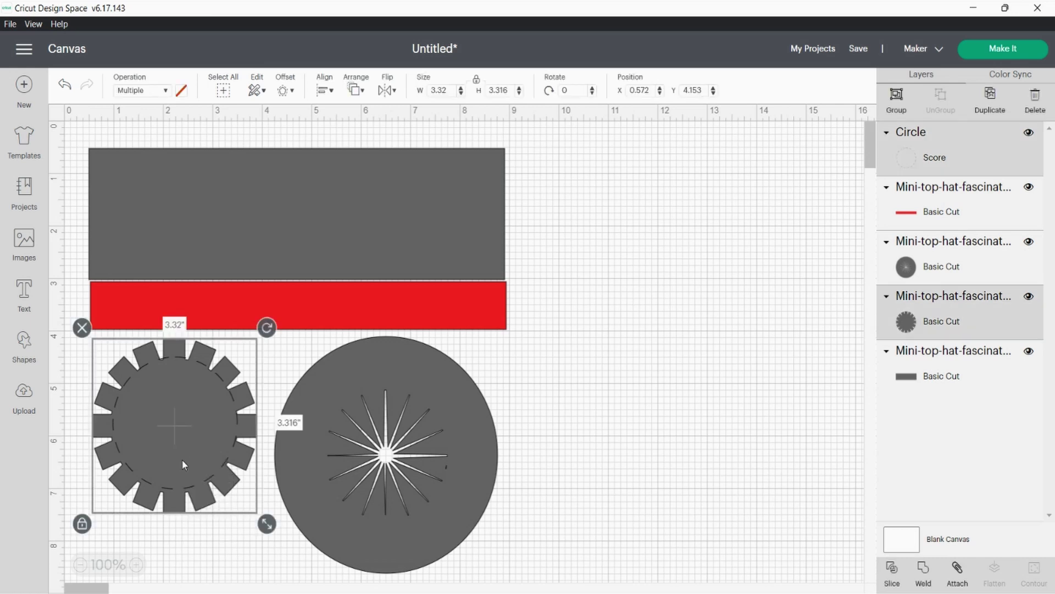
left_click(325, 93)
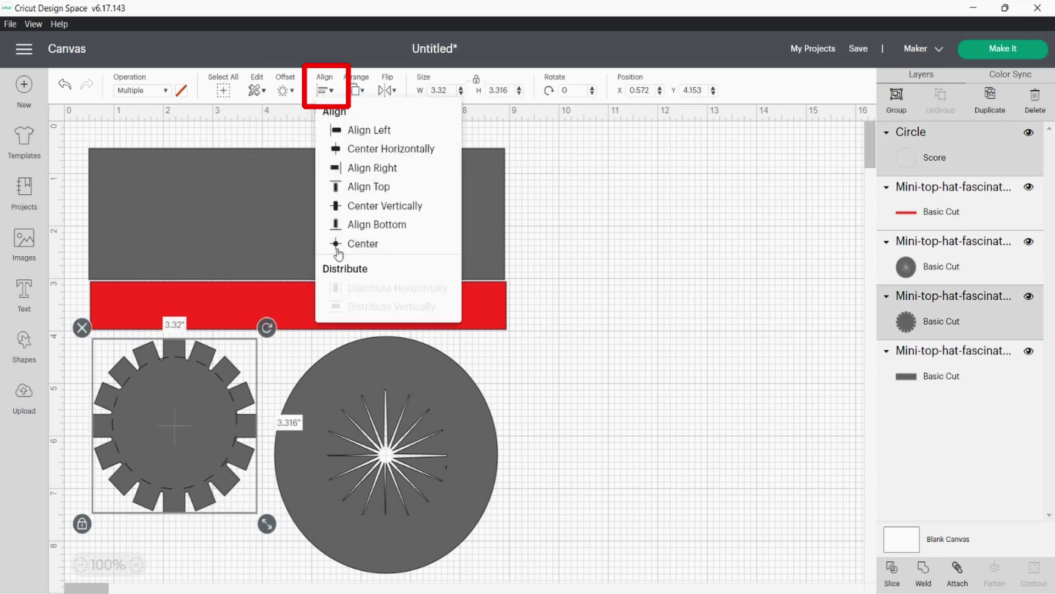
left_click(338, 247)
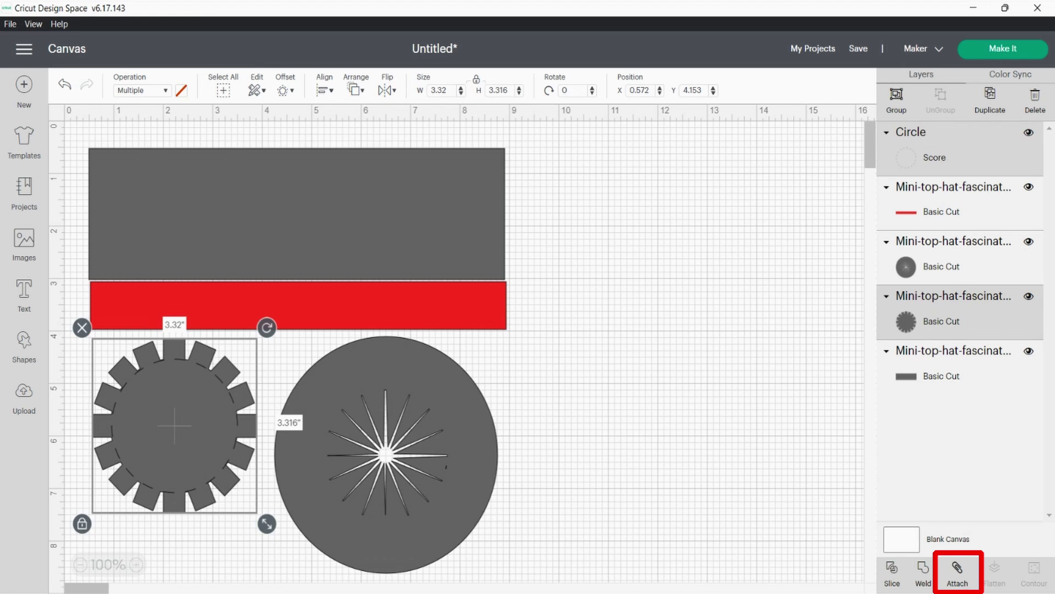
left_click(959, 574)
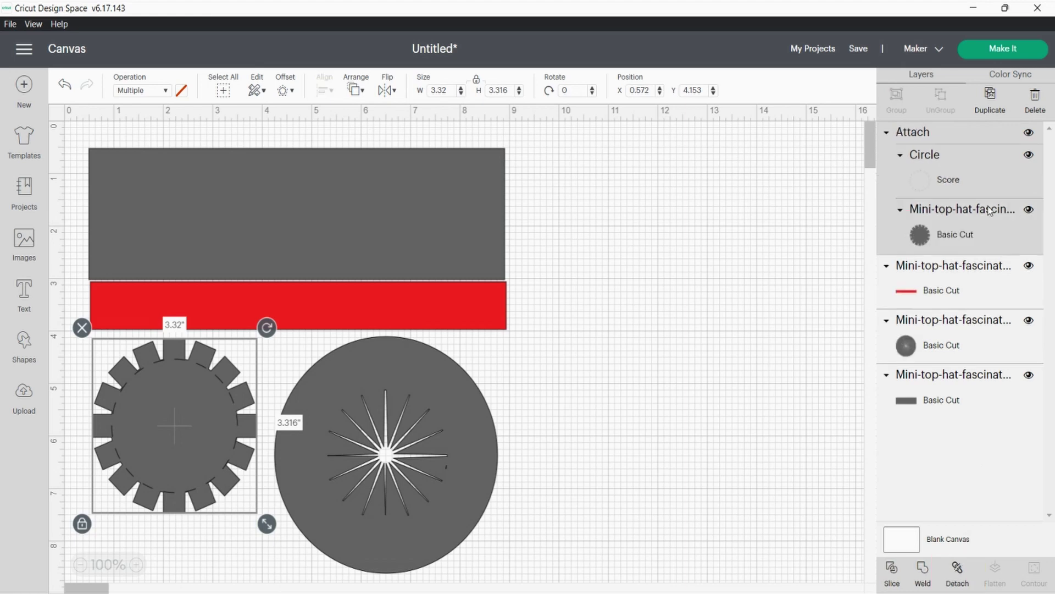
- Duplicate the score circle and place the copy over the starburst cutout in the brim
left_click(937, 177)
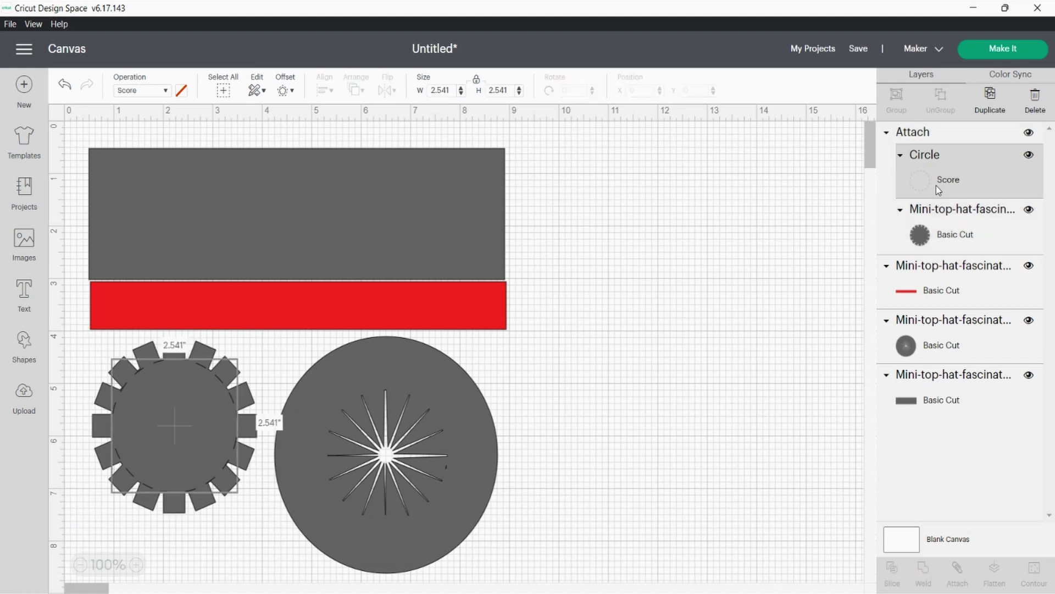
left_click(995, 108)
left_click_drag(163, 447, 364, 466)
- Center the copied score circle and the brim on each other and attach them
left_click_drag(604, 419, 429, 453)
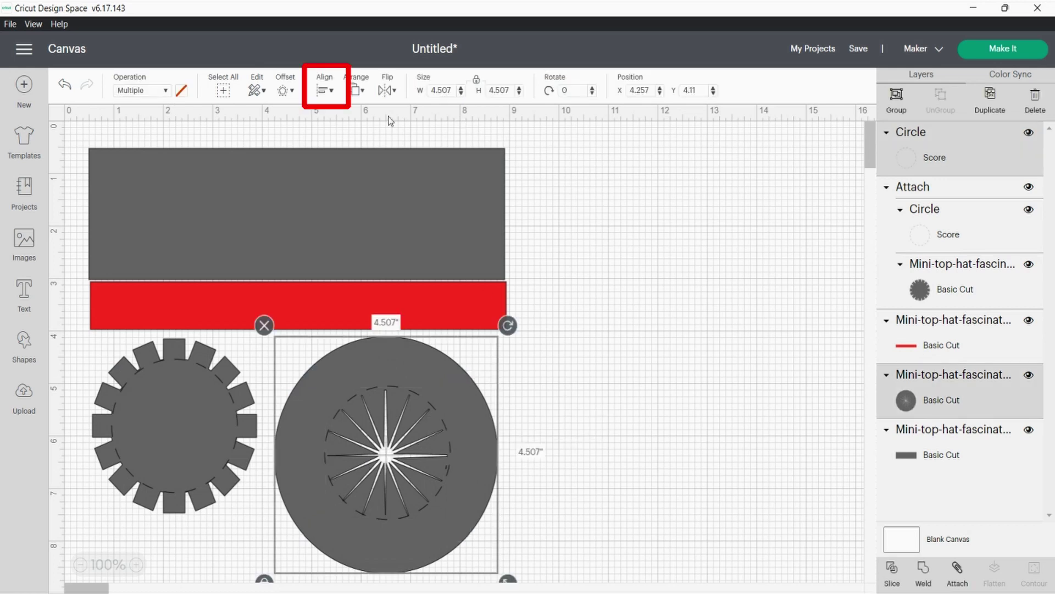
left_click(324, 91)
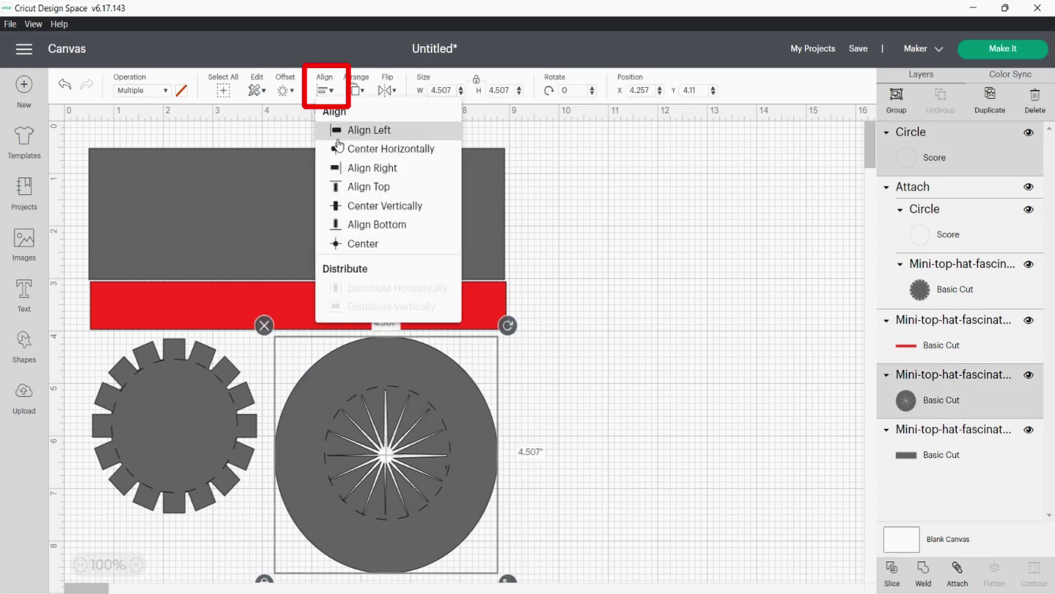
left_click(363, 244)
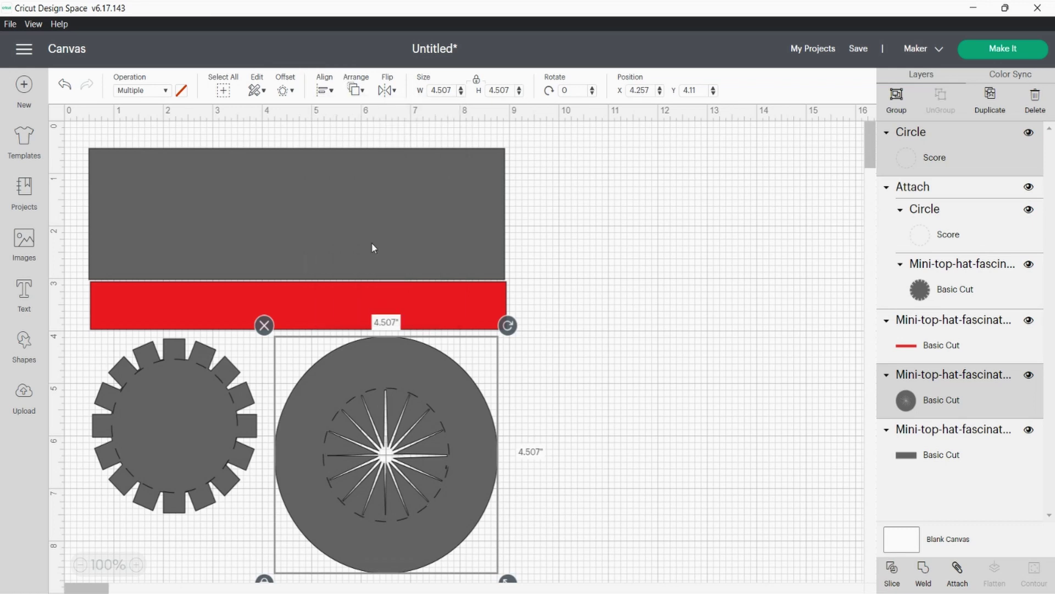
left_click(957, 572)
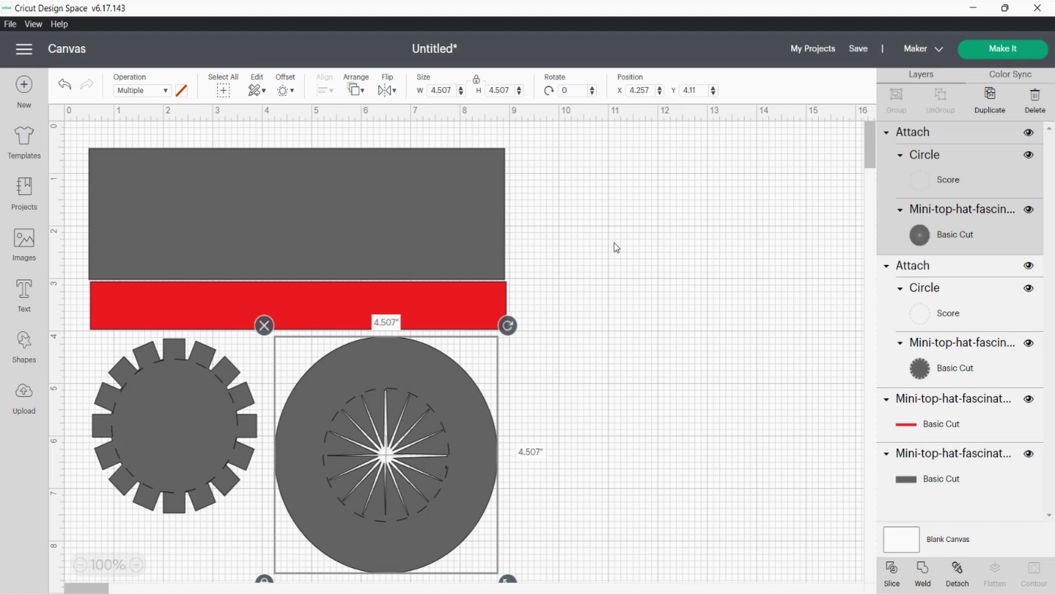
- Recolor the red hat band yellow and move it onto the lower part of the gray rectangle
left_click(264, 291)
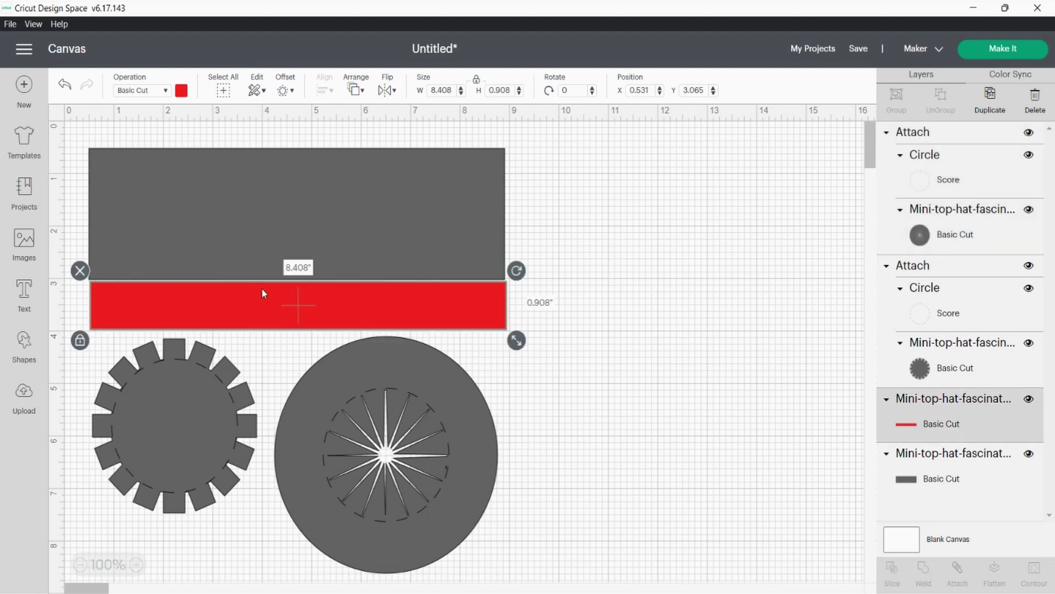
left_click(181, 90)
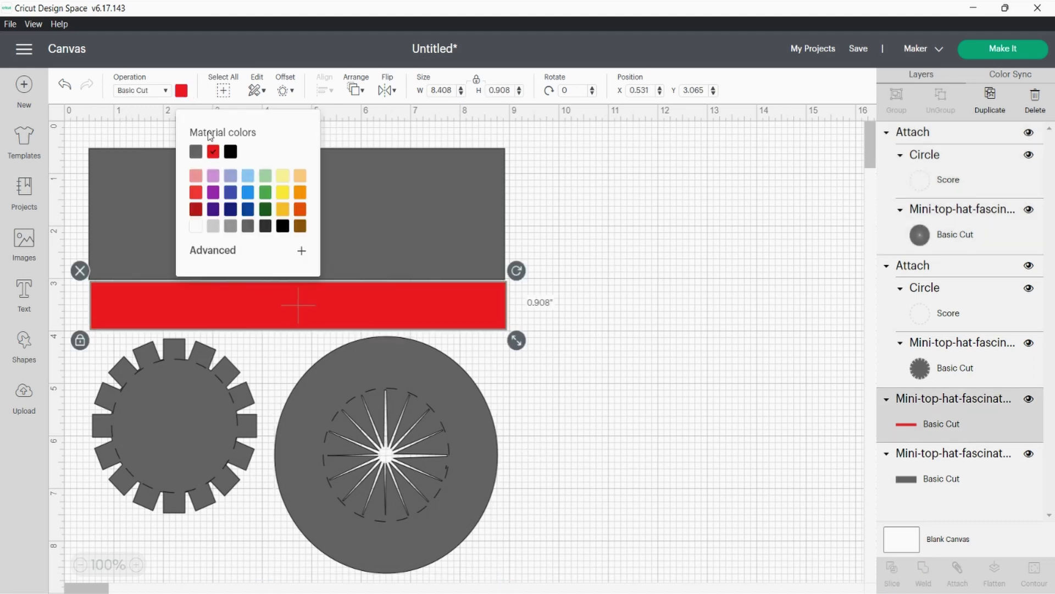
left_click(283, 193)
left_click_drag(348, 302, 346, 250)
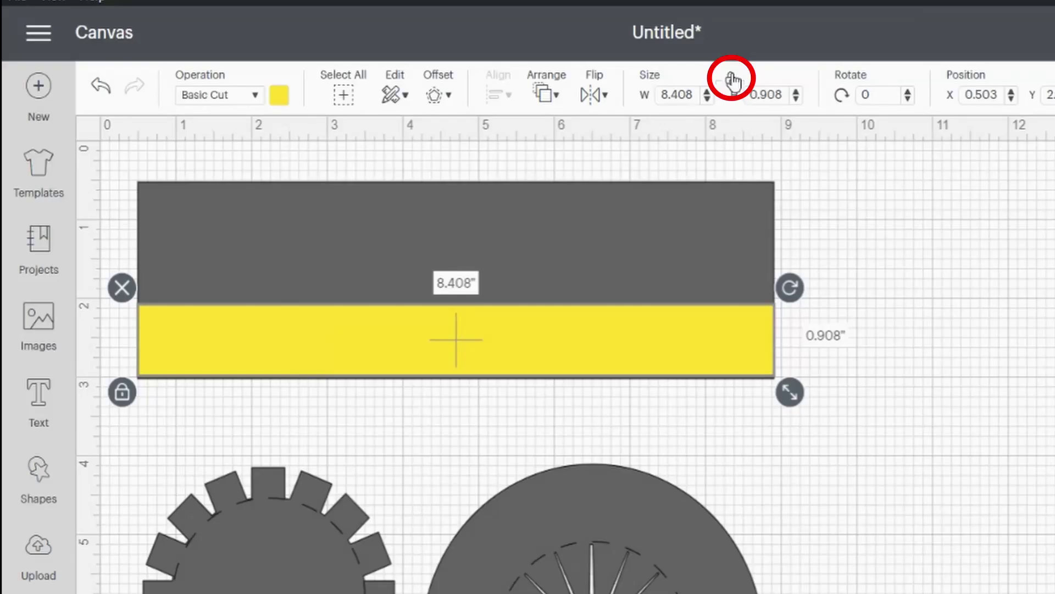
- Set the band's height to 0.75 inches with proportions unlocked and realign it with the rectangle's lower edge
left_click(478, 80)
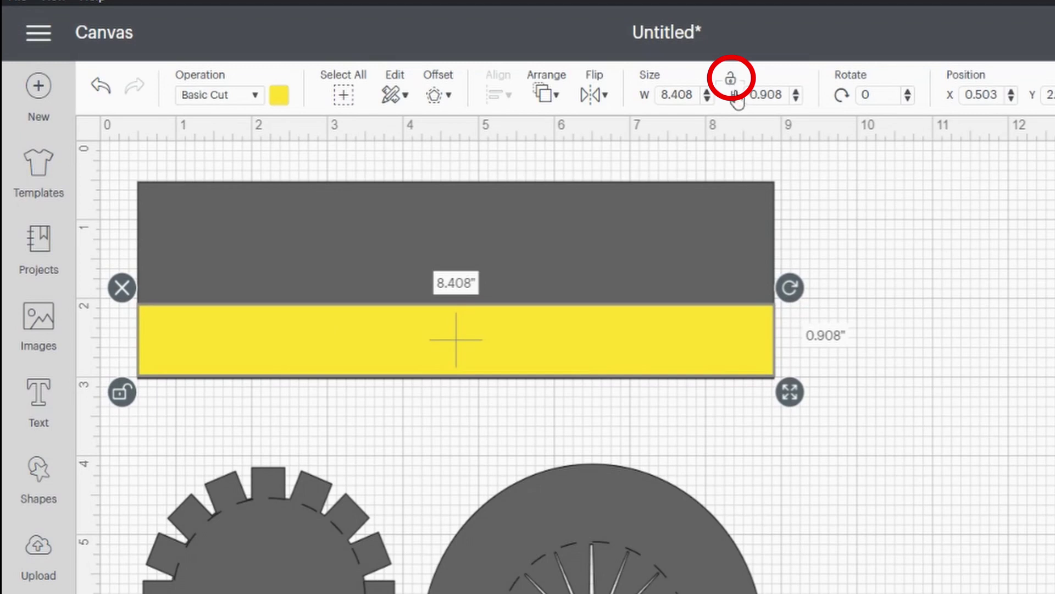
left_click_drag(760, 97, 789, 101)
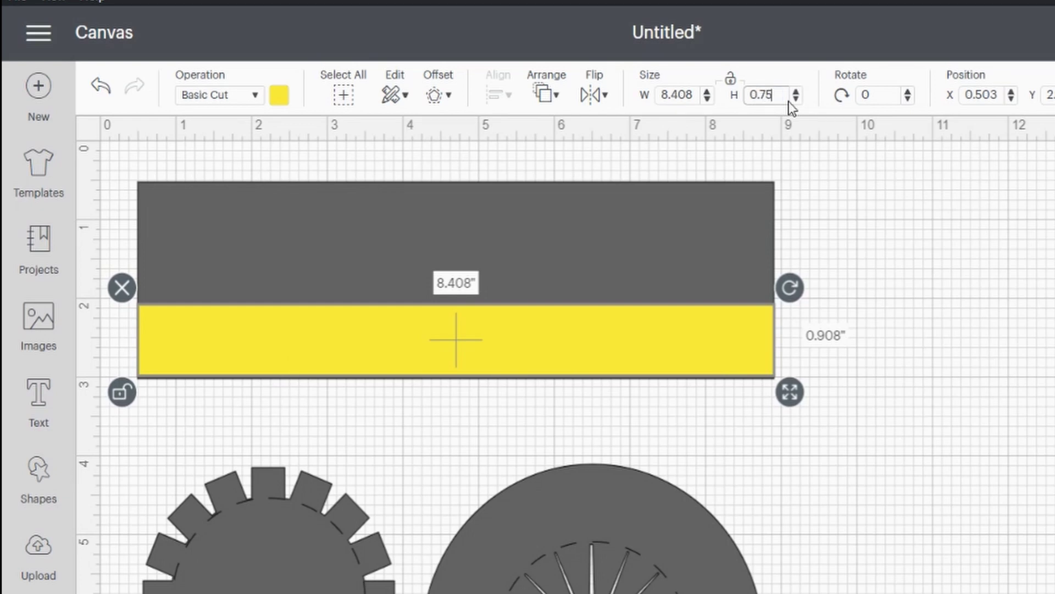
type("75")
key("Return")
left_click_drag(674, 343, 675, 362)
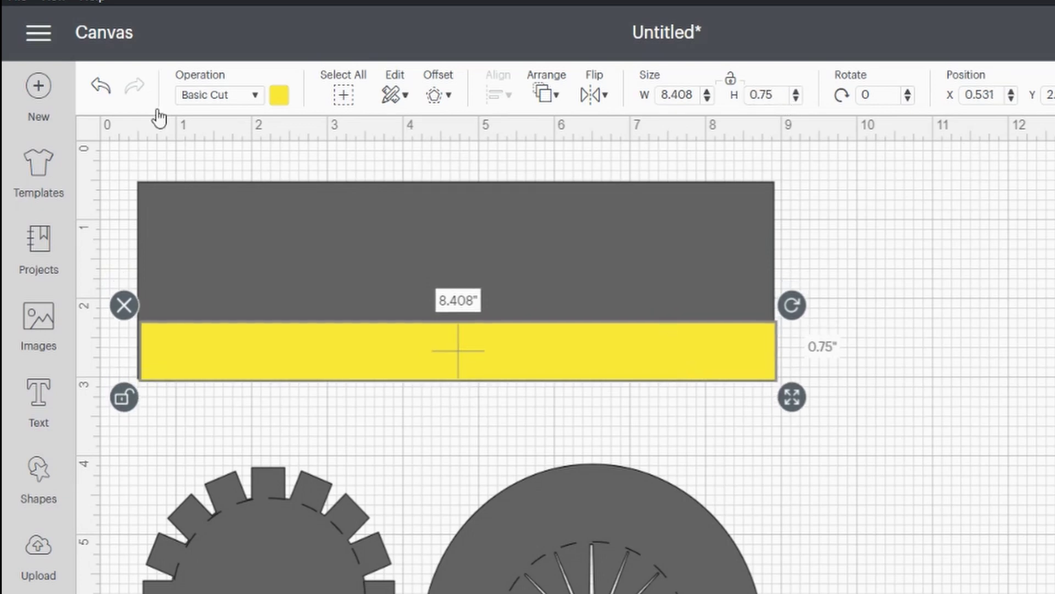
- Add a text object reading "Happy" on the first line and "New Year" on the second
left_click(38, 398)
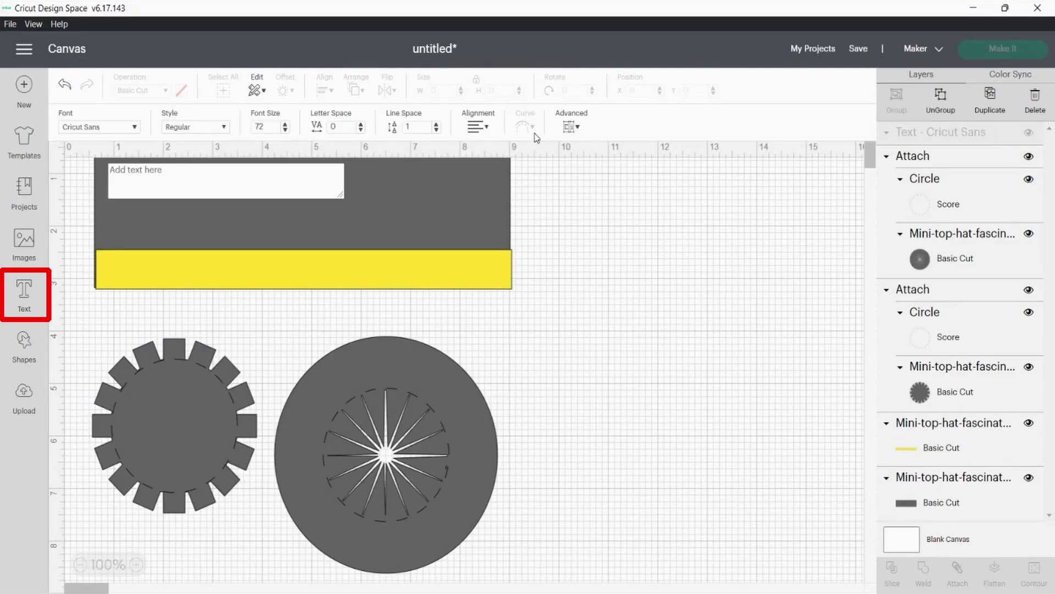
type("Happy")
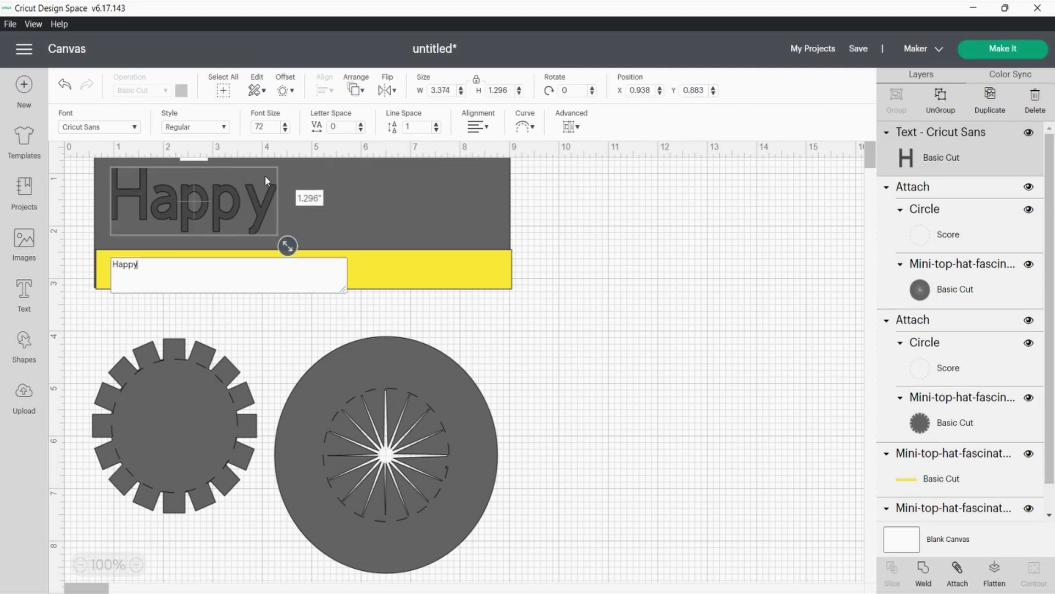
key("Return")
type("New Year")
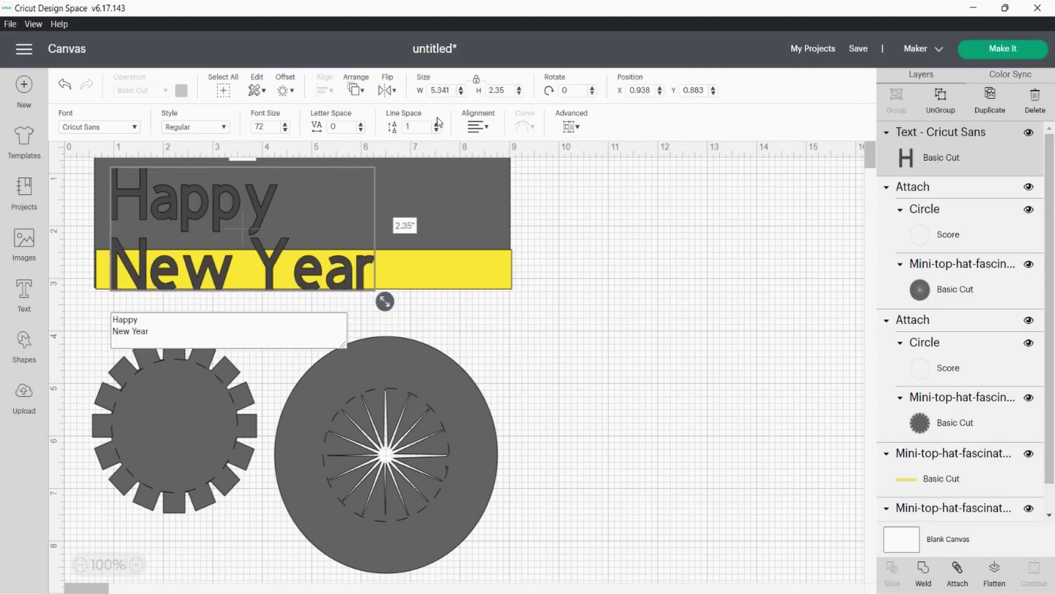
- Center-align the lines of the "Happy New Year" text and format them in the Vintage Curveball font with the yellow material color
left_click(477, 127)
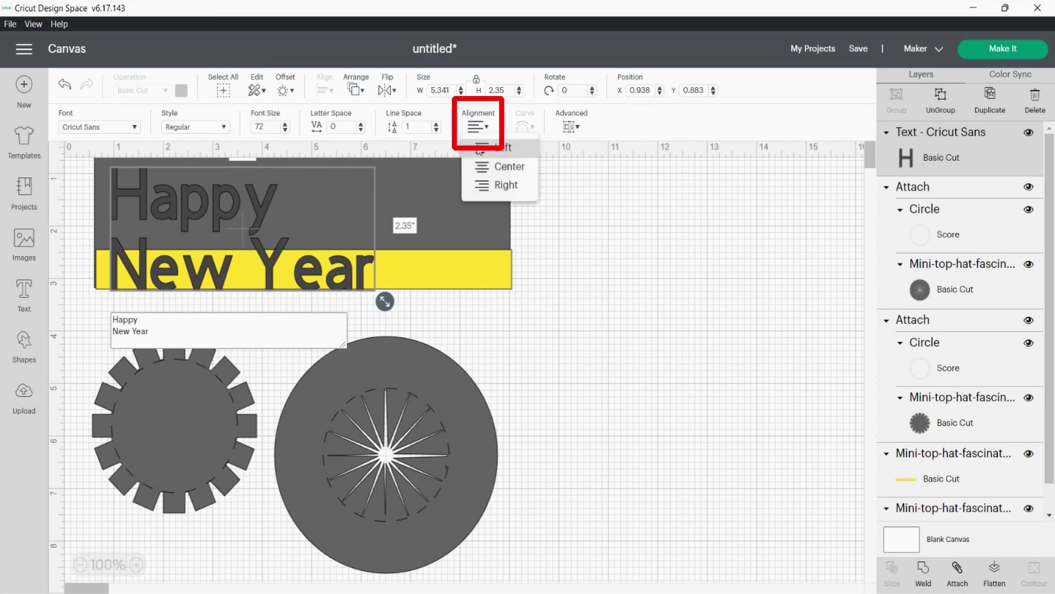
left_click(498, 168)
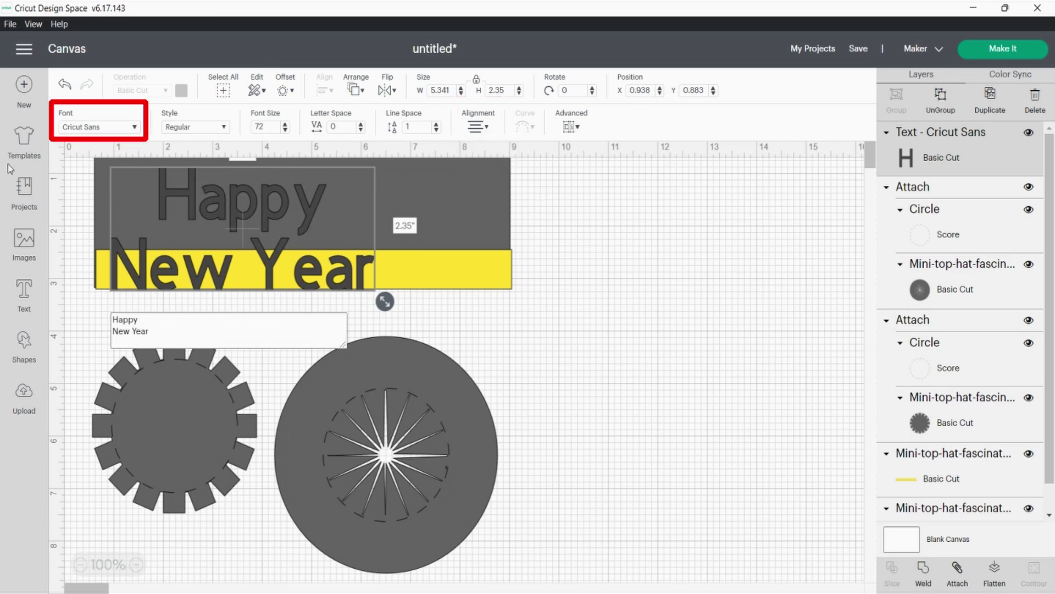
left_click(86, 127)
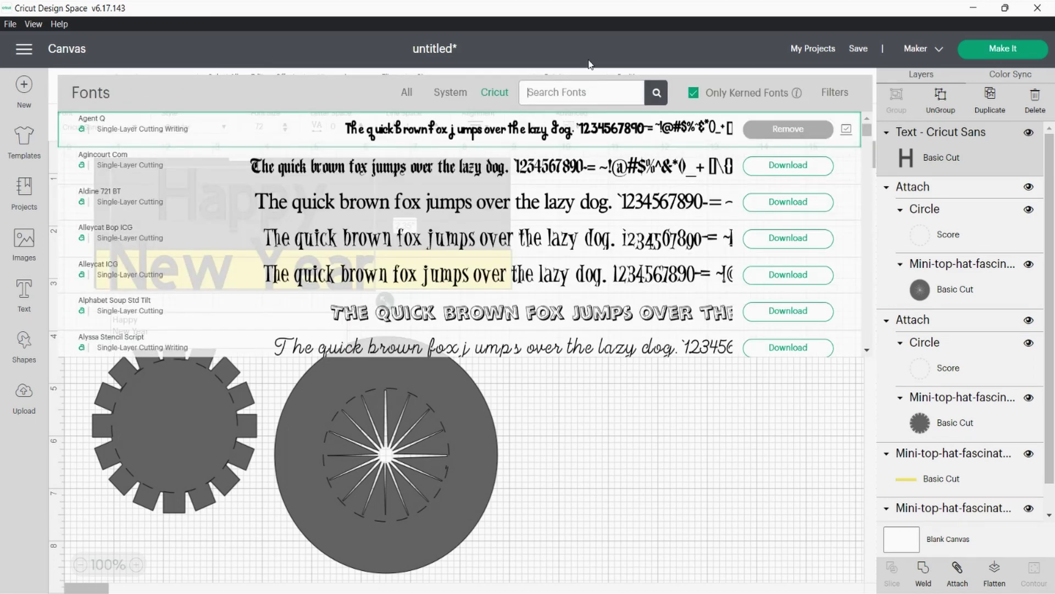
type("Vintage C")
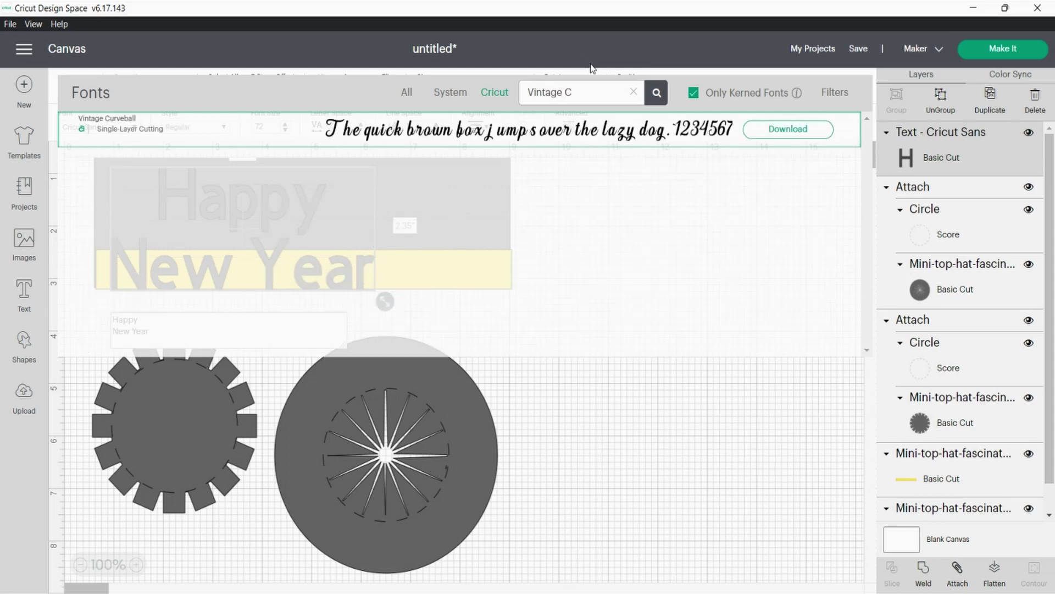
left_click(199, 125)
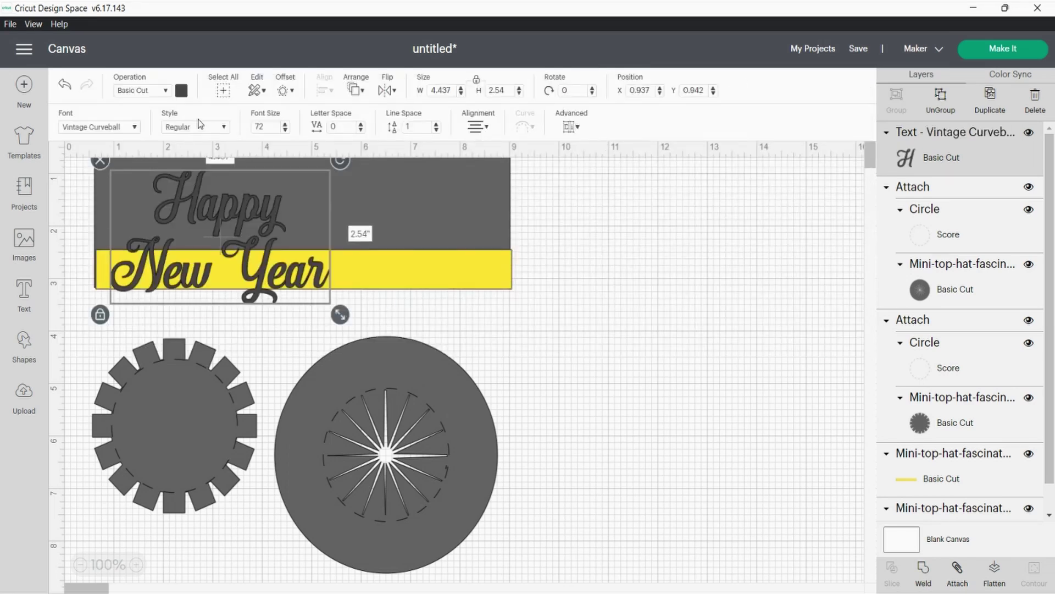
left_click(182, 90)
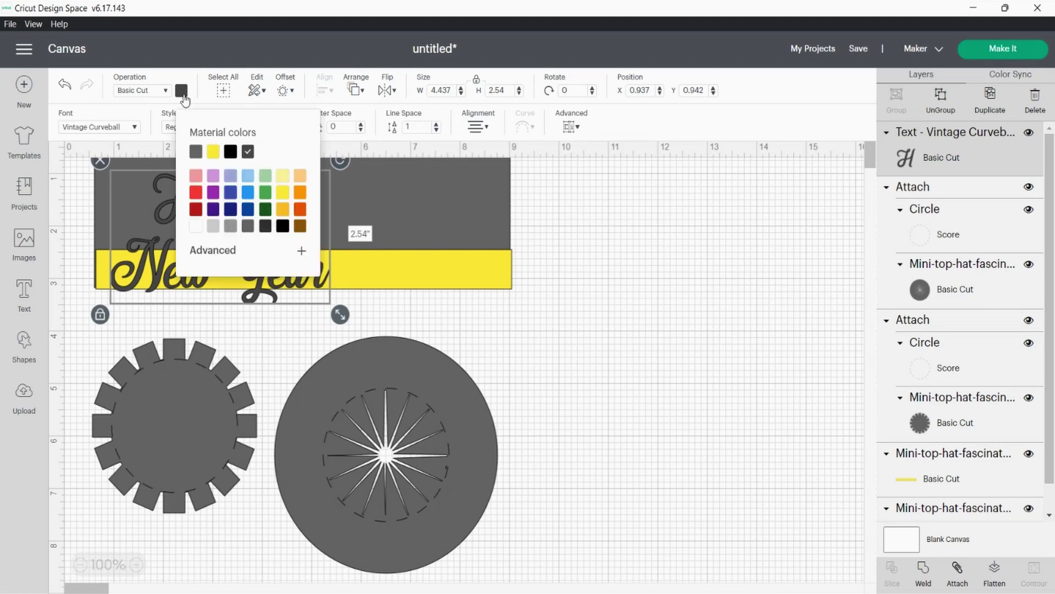
left_click(213, 152)
- Spread the pieces out by moving the brim farther right and the gray rectangle, yellow band and text together toward the canvas middle
left_click_drag(318, 192, 480, 257)
left_click_drag(476, 450, 815, 469)
left_click(550, 247)
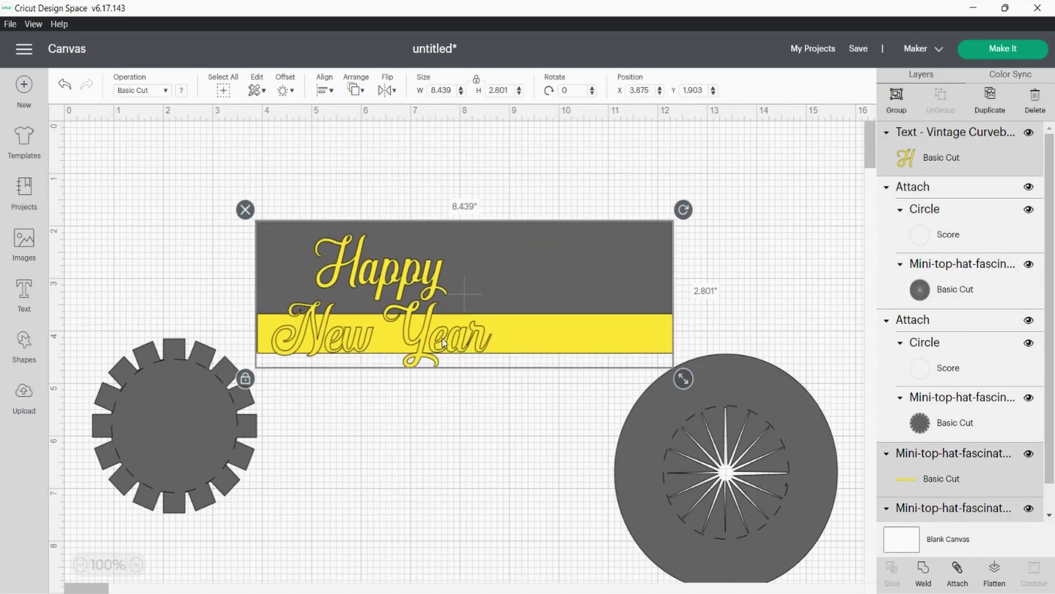
- Shrink the "Happy New Year" text to about 2.66 inches wide and place it on the gray rectangle above the yellow band
left_click(417, 259)
left_click_drag(585, 379, 523, 311)
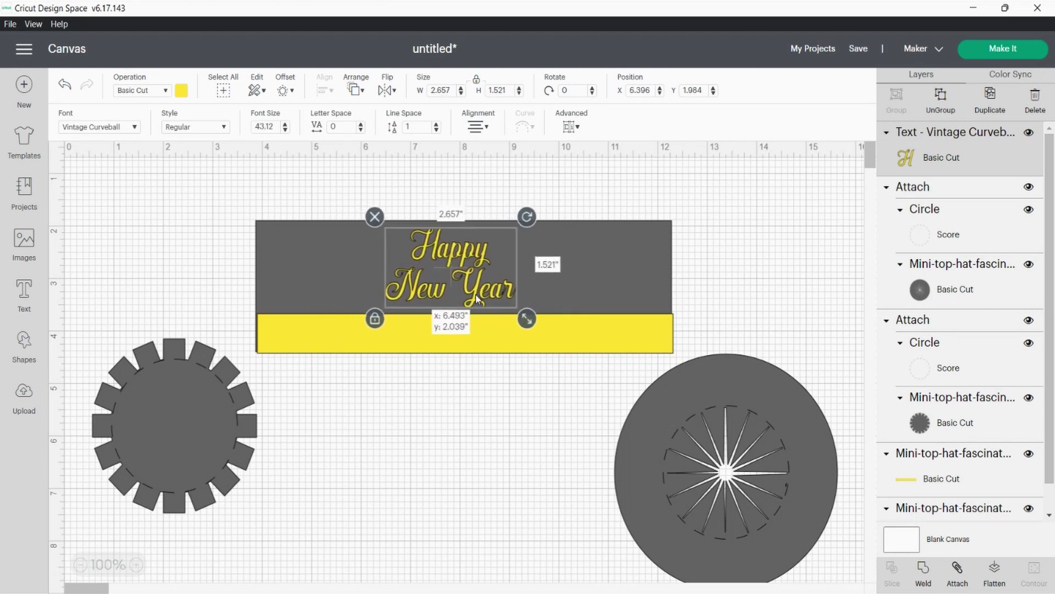
left_click(216, 206)
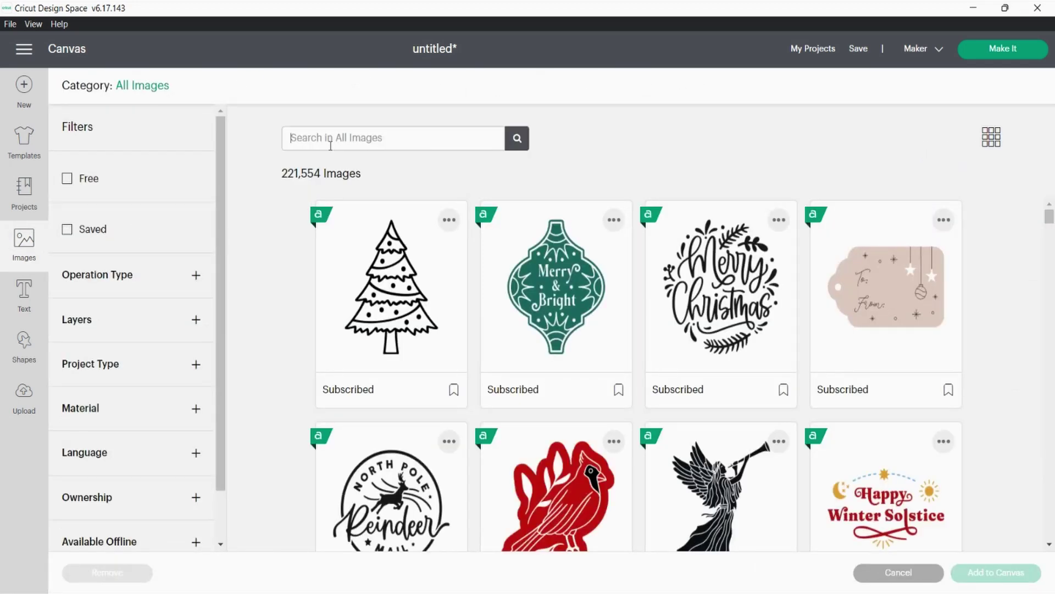
- Search the image library for "firework" with the Vinyl material filter and add the gold firework image to the canvas
type("firework")
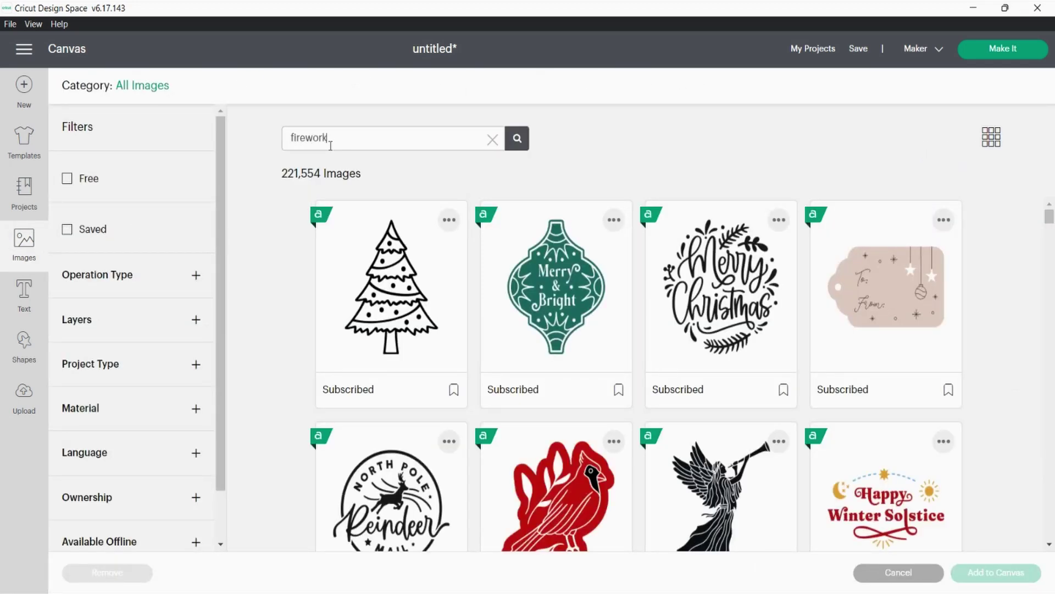
key("Return")
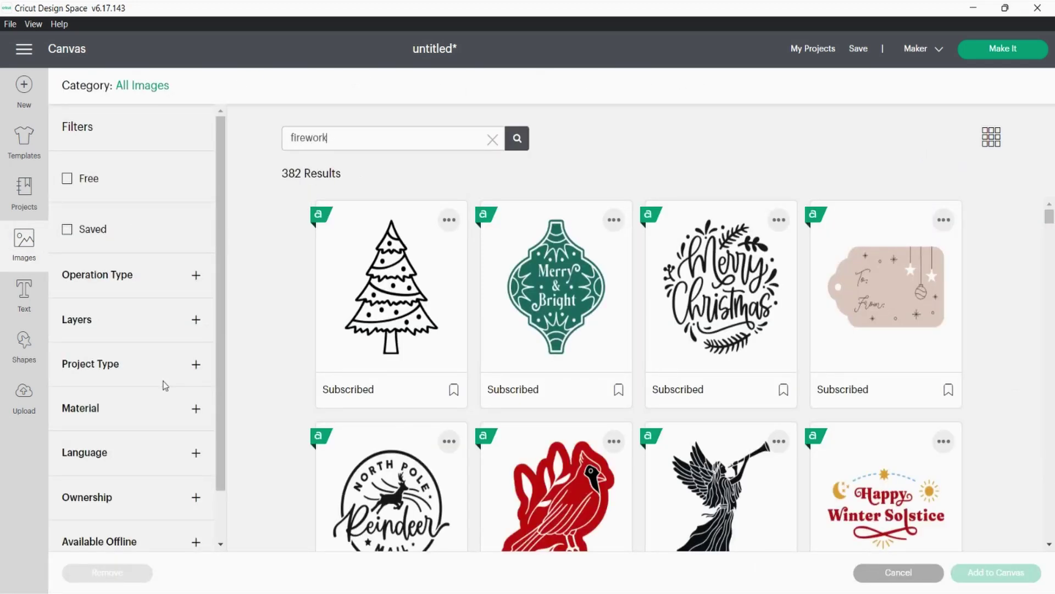
left_click(196, 408)
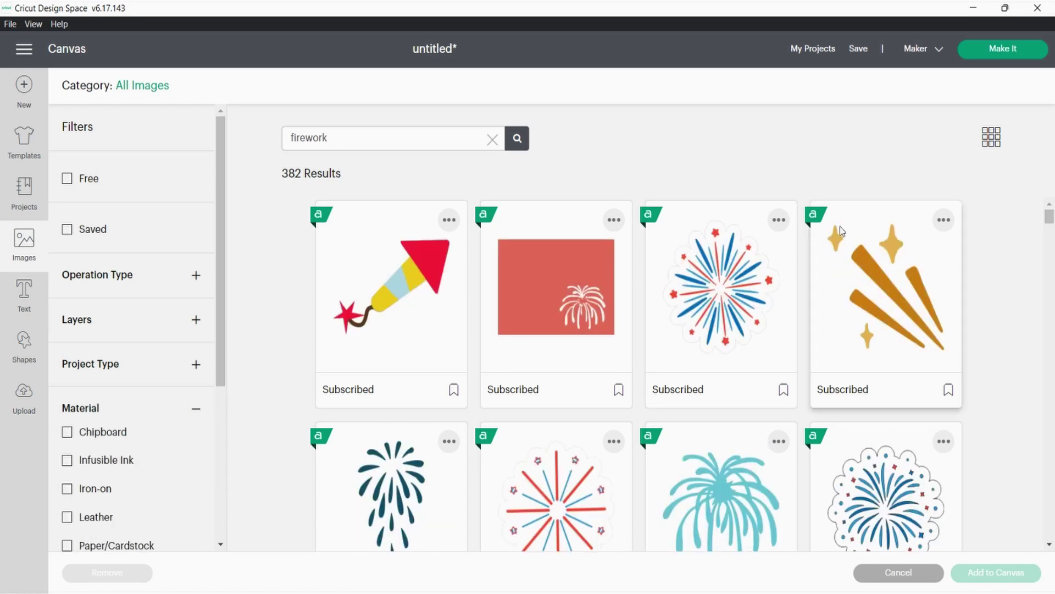
scroll(93, 494, "down", 3)
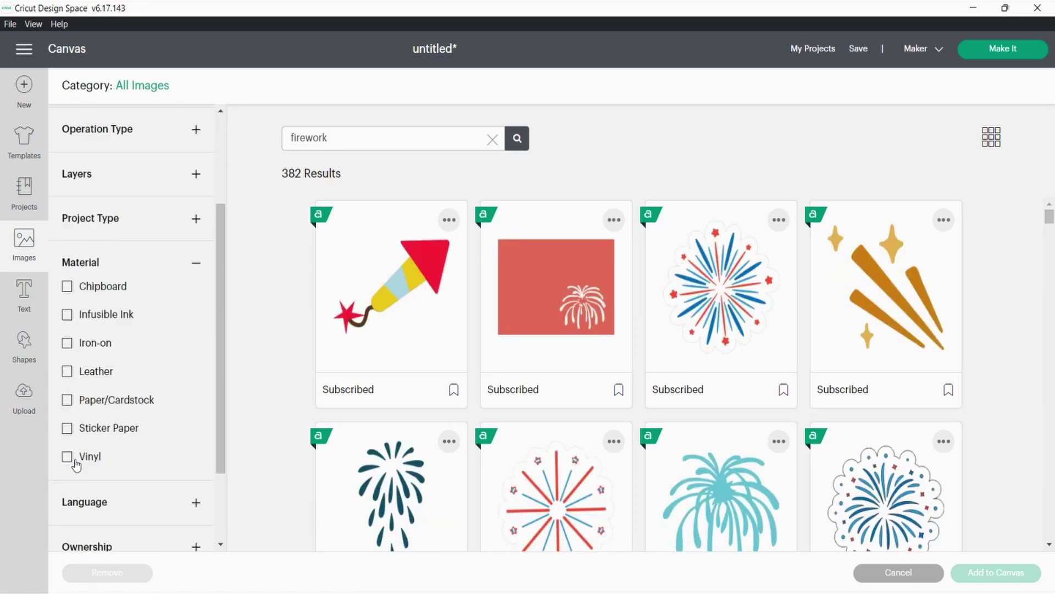
left_click(72, 461)
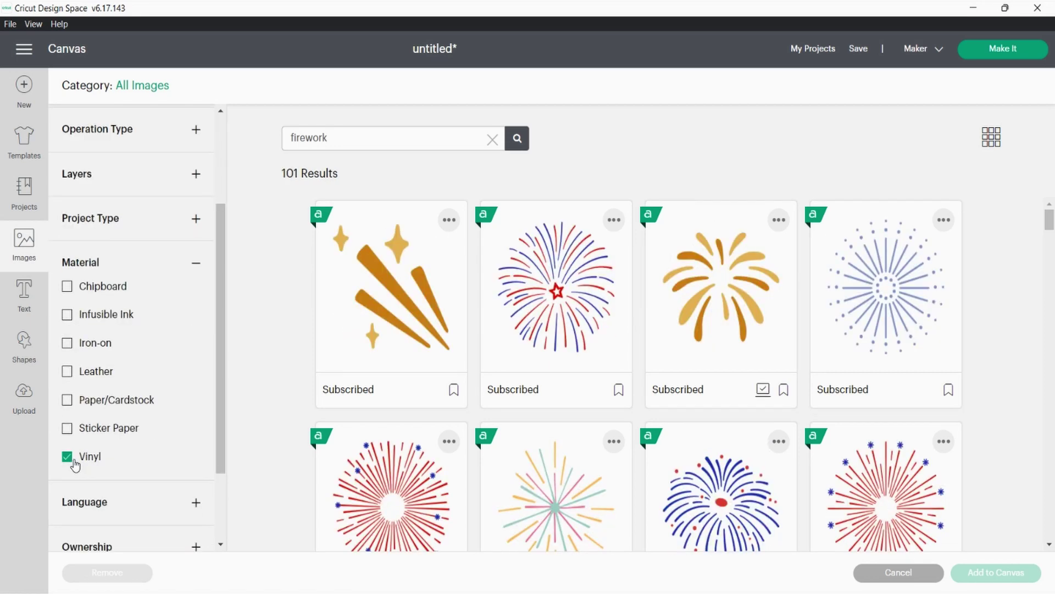
left_click(737, 349)
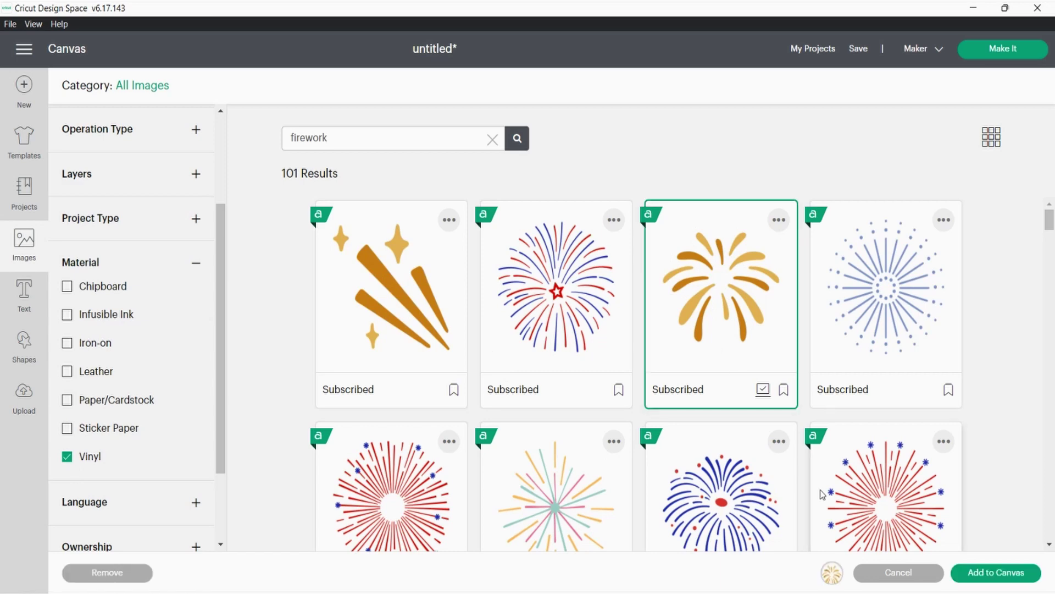
left_click(987, 584)
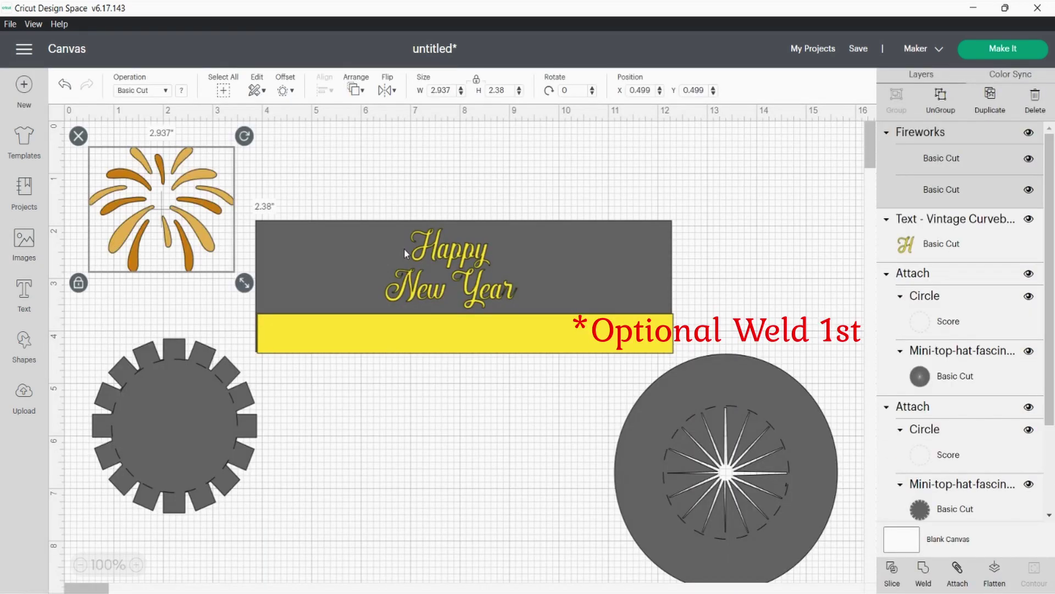
- Weld the firework's layers into one shape and scale it to about 1.87 by 1.52 inches on the gray rectangle right of the text
left_click_drag(212, 189, 795, 208)
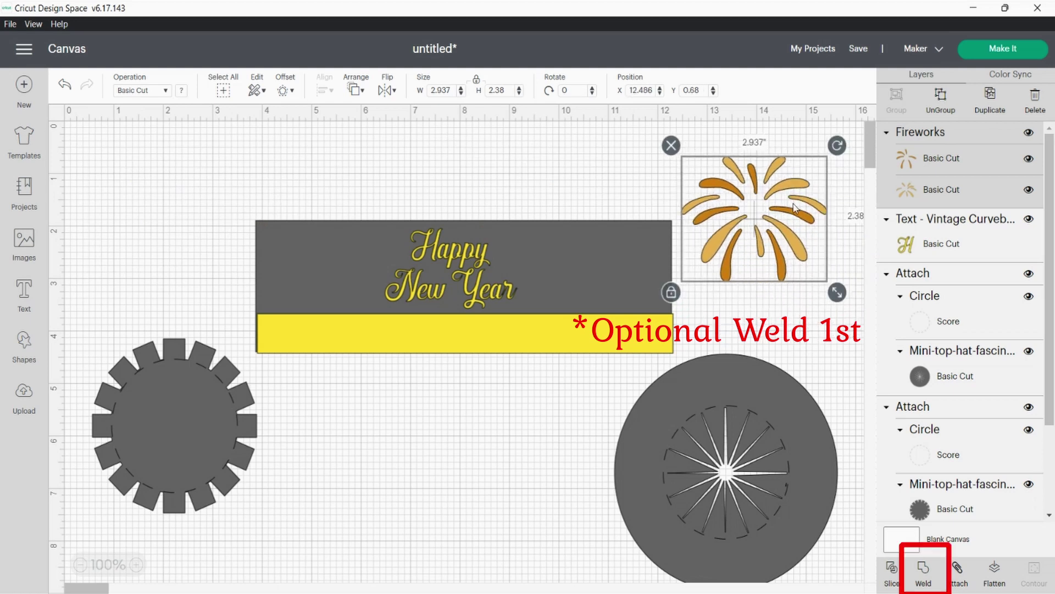
left_click(923, 572)
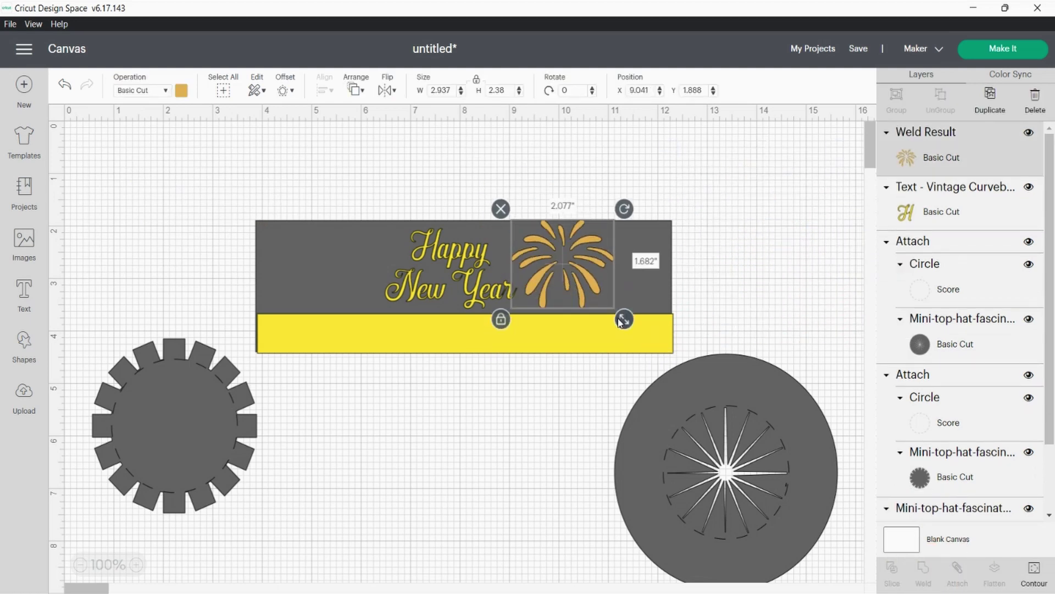
left_click_drag(607, 246, 615, 295)
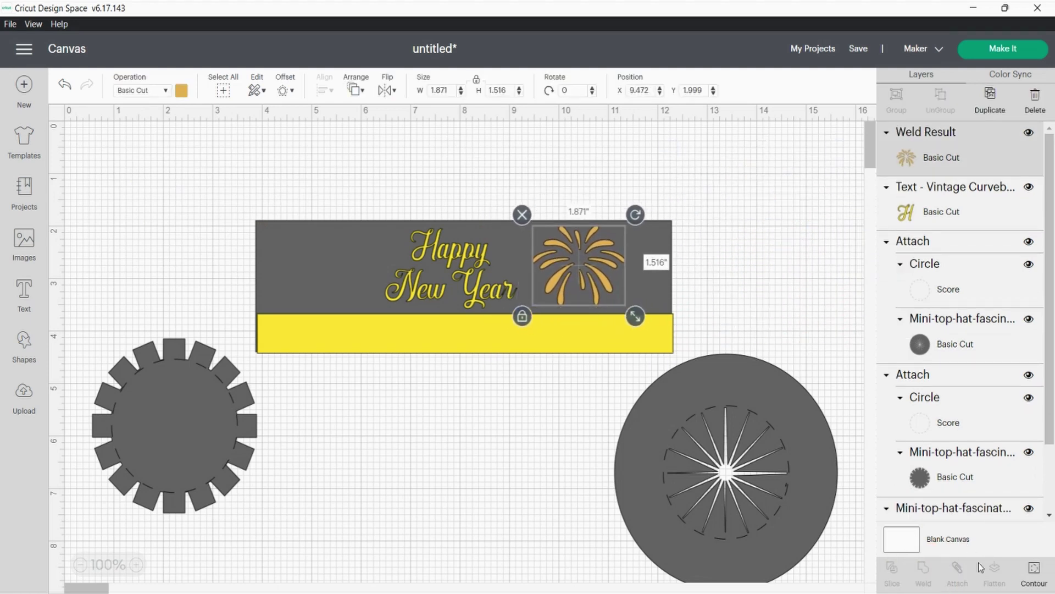
- Hide the central and right-hand contours of the welded firework, keeping only its six left strands
left_click(1034, 572)
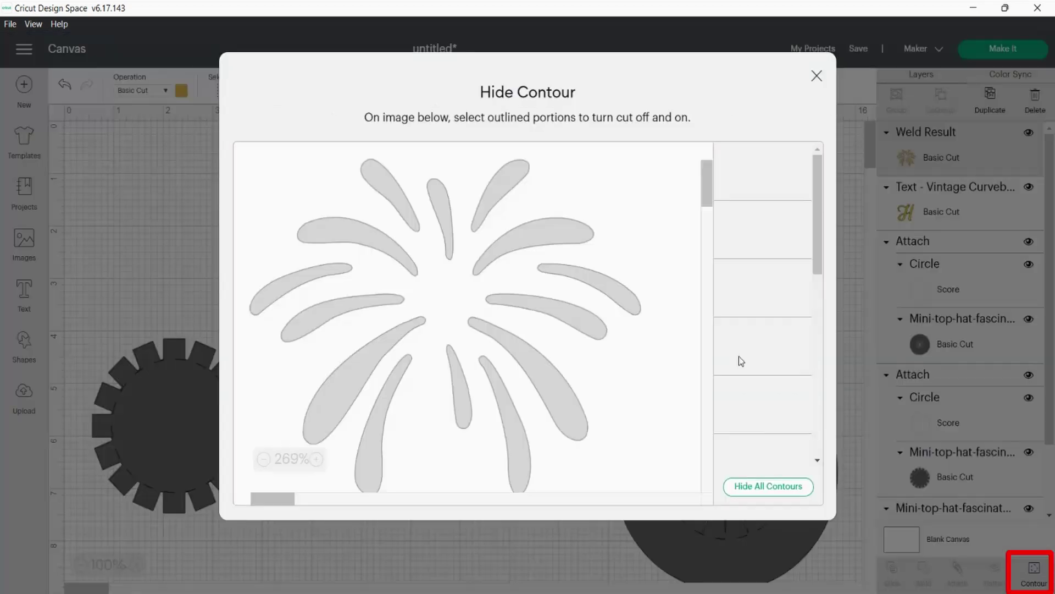
left_click(462, 419)
left_click(603, 240)
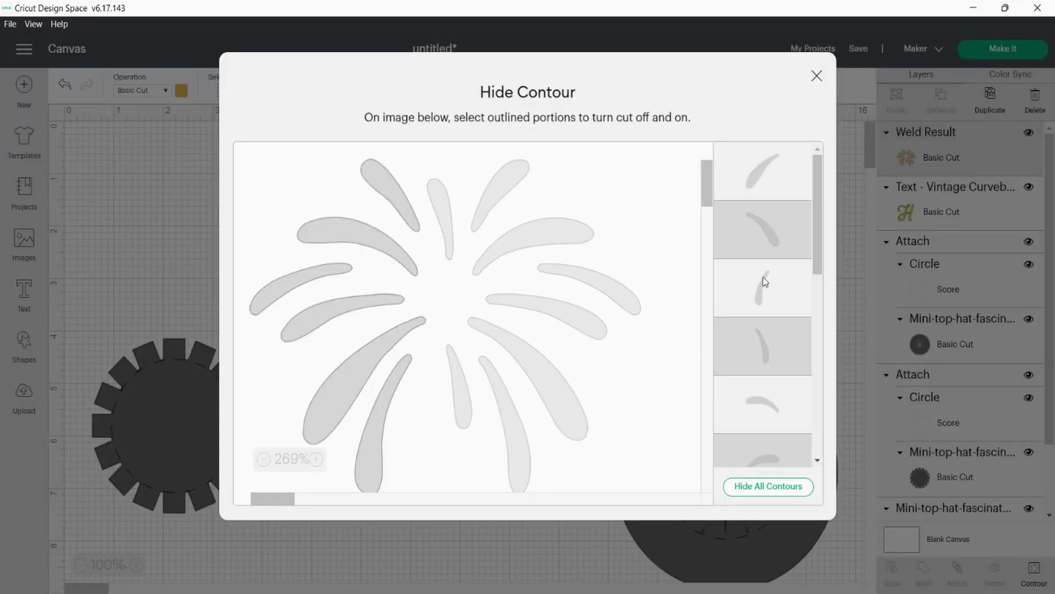
left_click(816, 77)
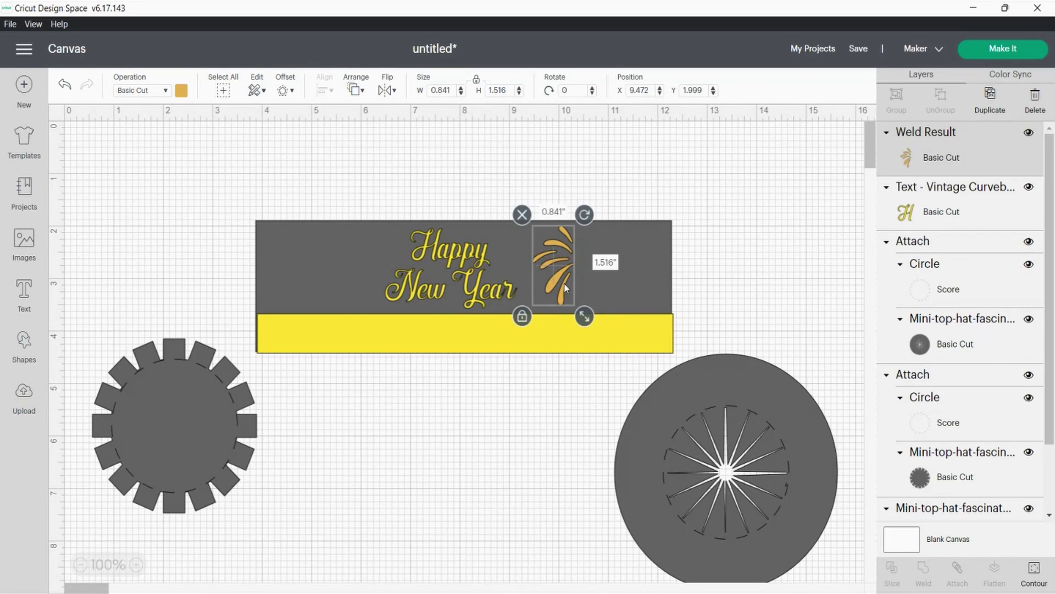
- Move the half firework to the left of the text and duplicate it, setting the copy outside the rectangle's right end
left_click_drag(566, 287, 385, 286)
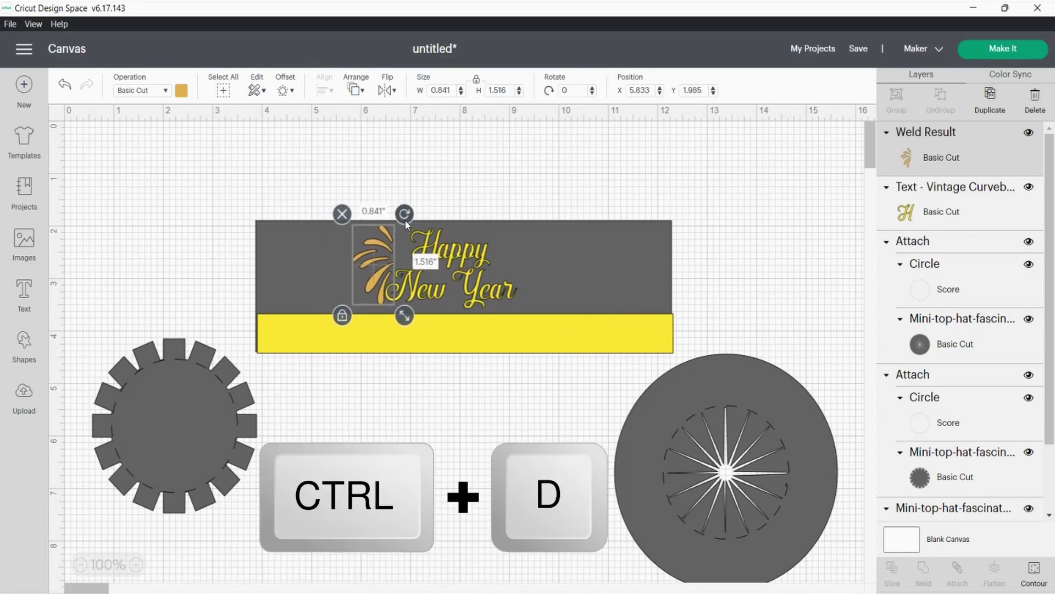
key("ctrl+d")
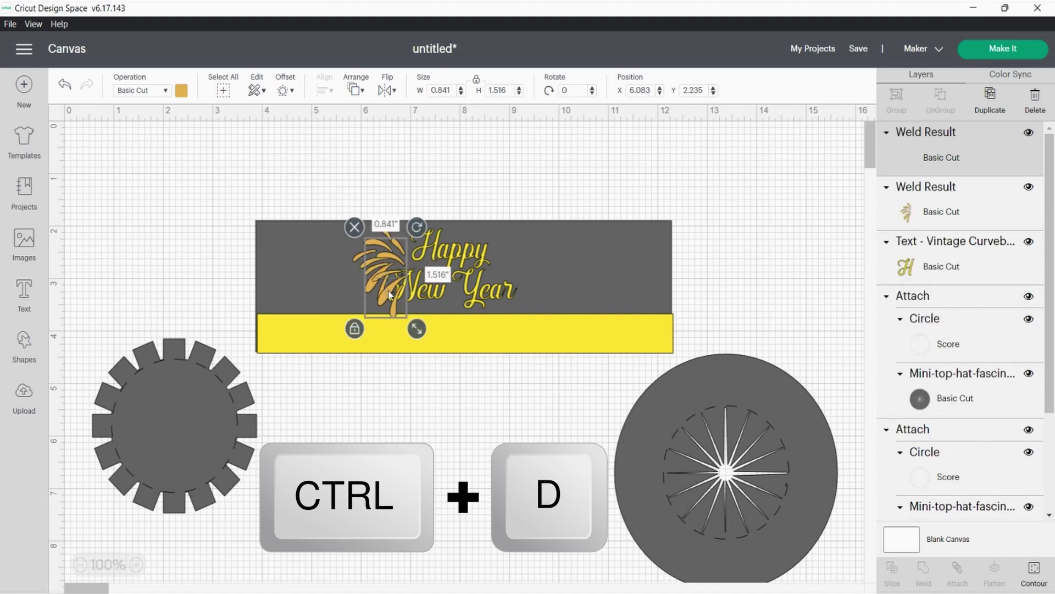
- Rotate the half firework beside the left of the text slightly clockwise
left_click(383, 268)
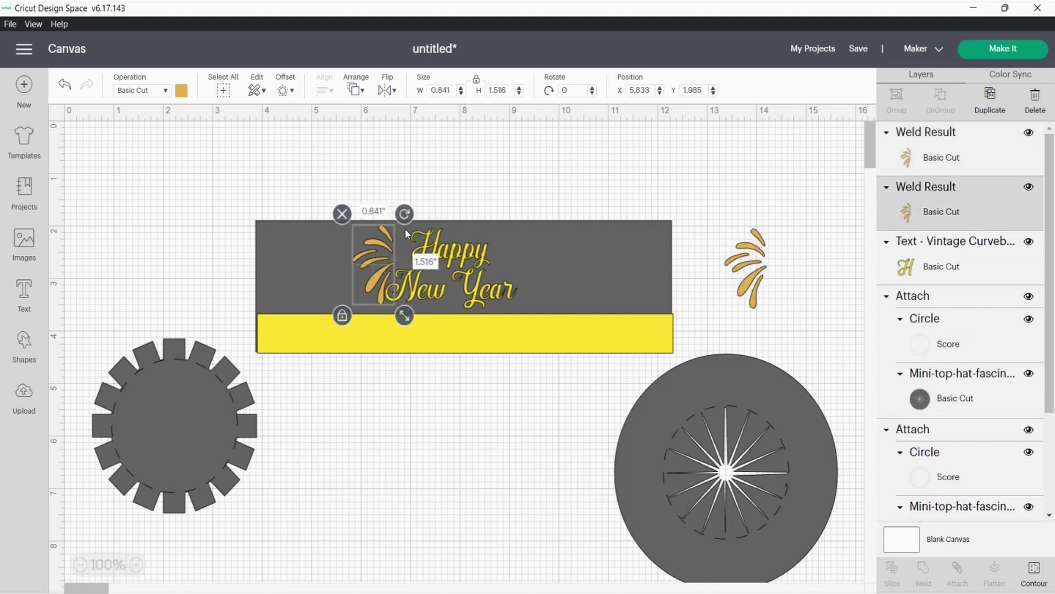
left_click_drag(411, 220, 397, 251)
left_click(489, 192)
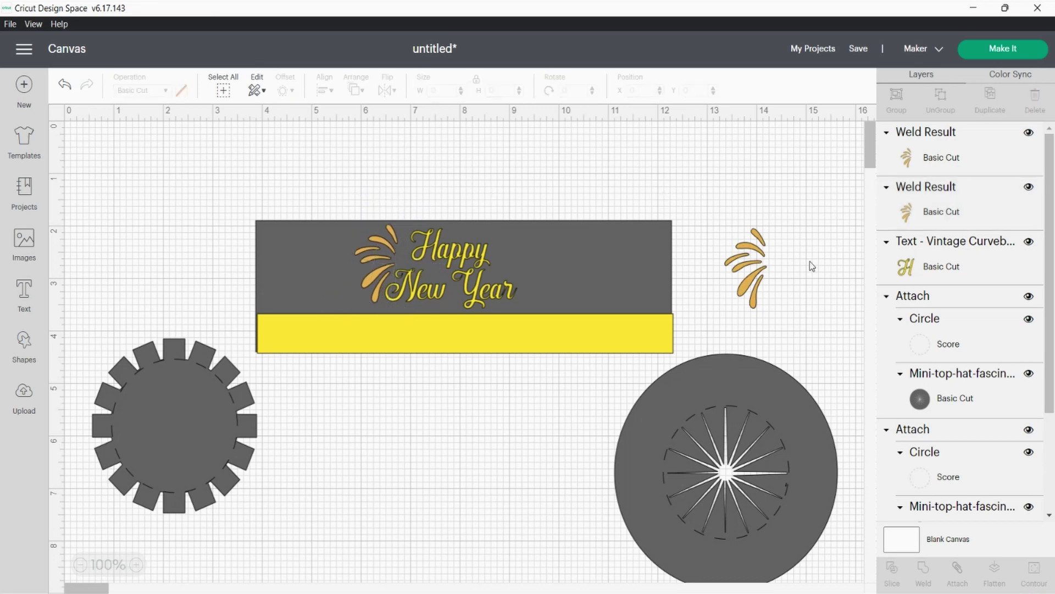
- Restore all contours of the duplicated half firework and hide its six left strands instead
left_click(750, 264)
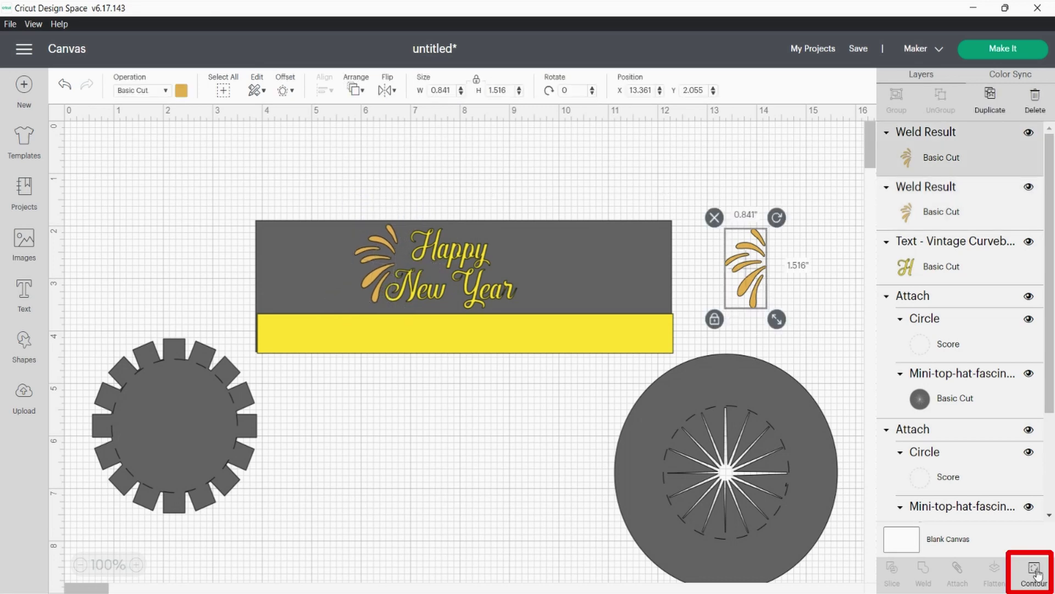
left_click(1035, 571)
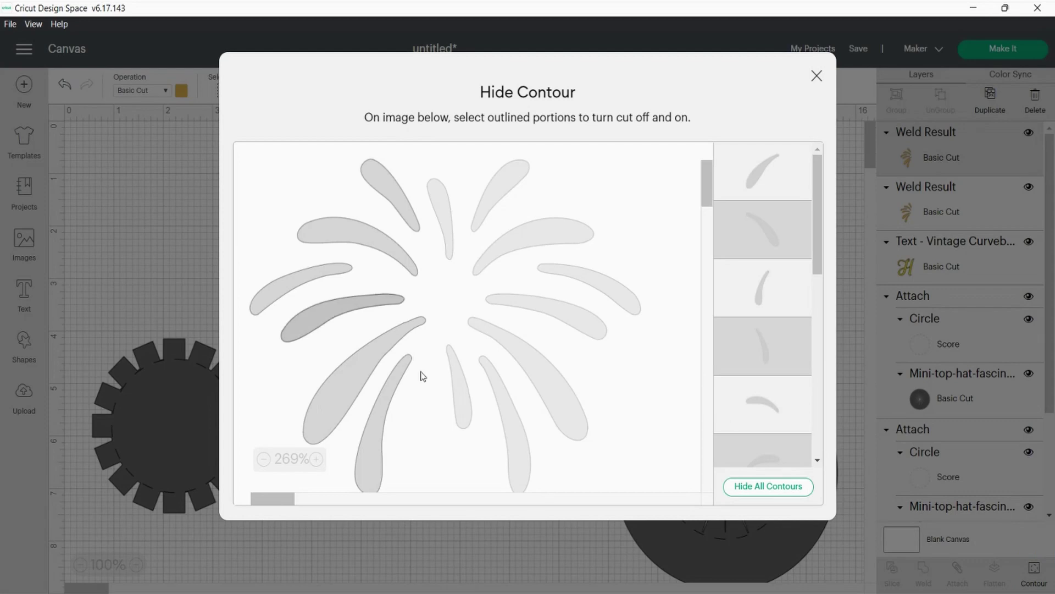
left_click(792, 488)
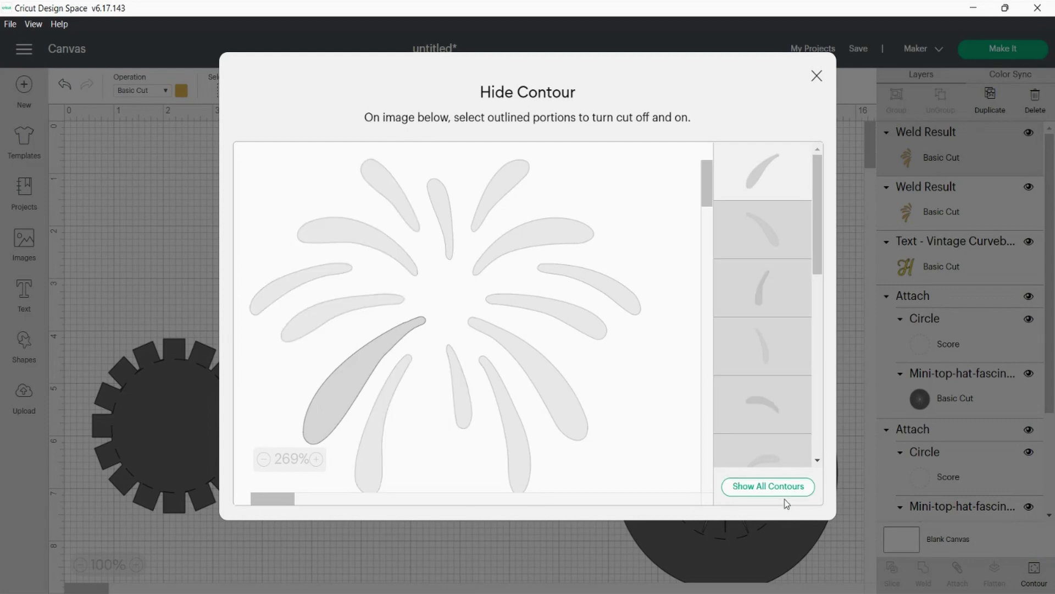
left_click(784, 489)
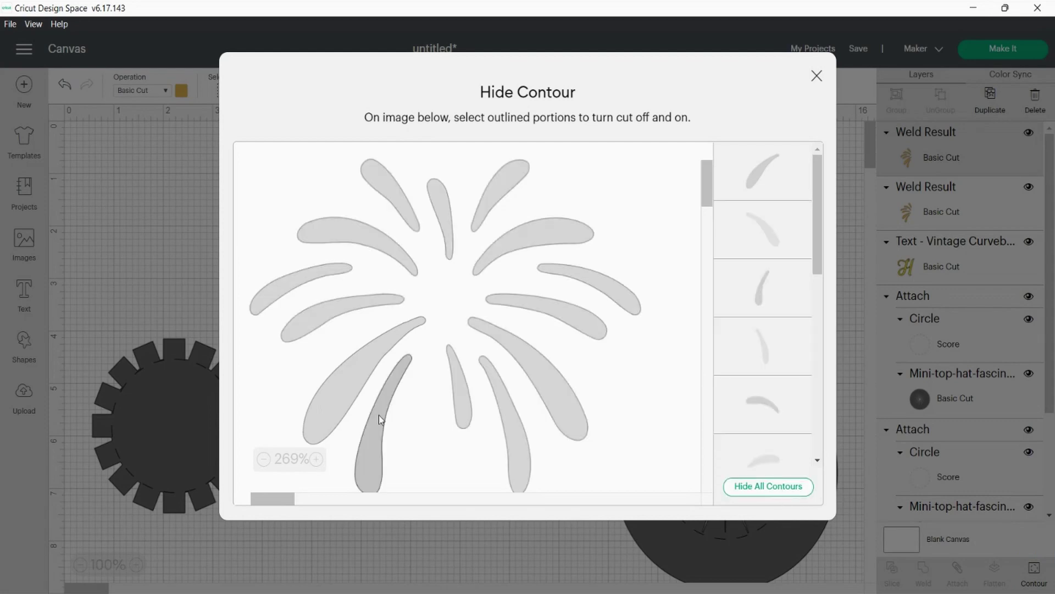
left_click(321, 319)
left_click(308, 284)
left_click(387, 194)
left_click(351, 244)
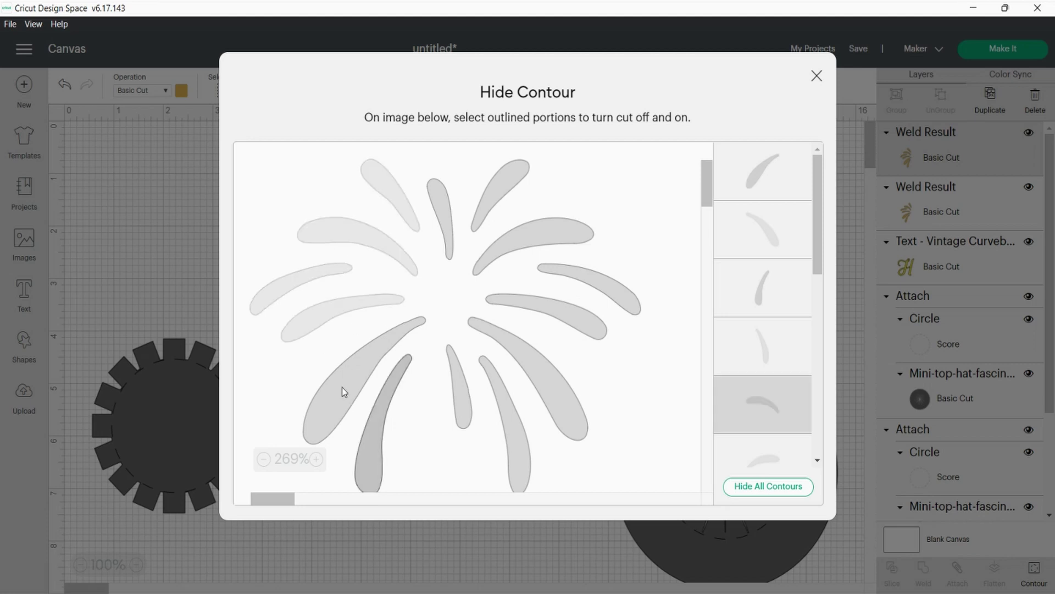
left_click(385, 424)
left_click(331, 433)
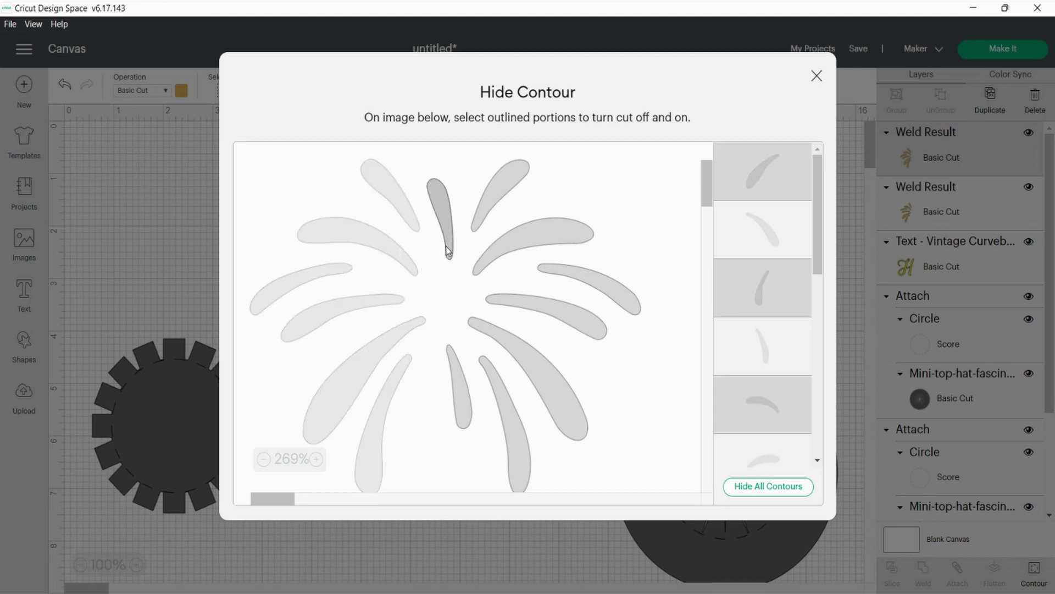
left_click(817, 75)
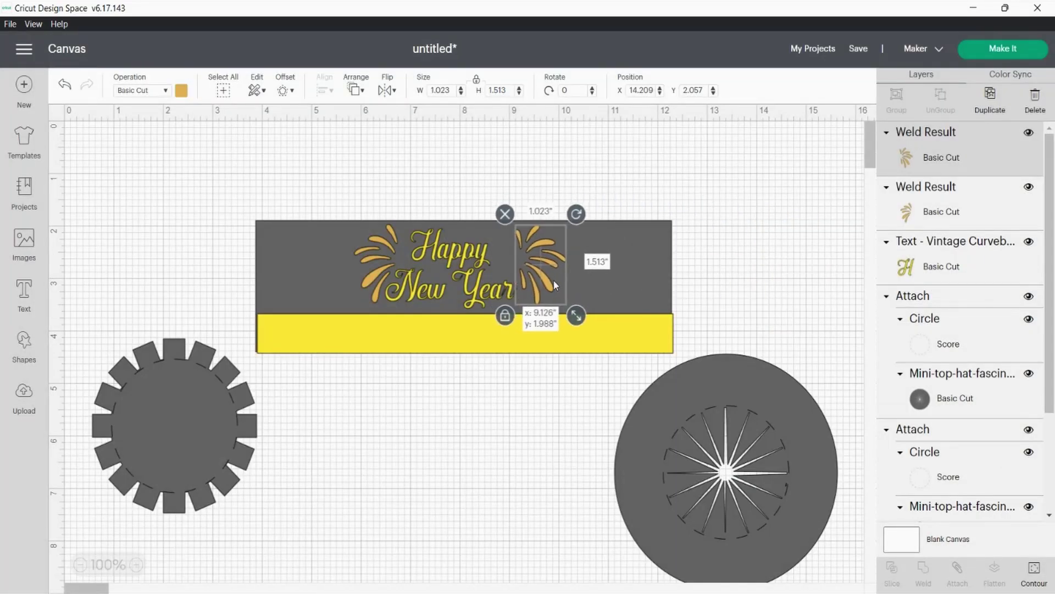
- Position the right-half firework close to the right of the text and rotate it slightly counterclockwise
left_click_drag(554, 284, 552, 283)
left_click_drag(576, 213, 562, 214)
left_click_drag(543, 280, 536, 275)
- Align the two half fireworks beside the Happy New Year text with each other using Center Vertically
left_click(959, 188, "shift")
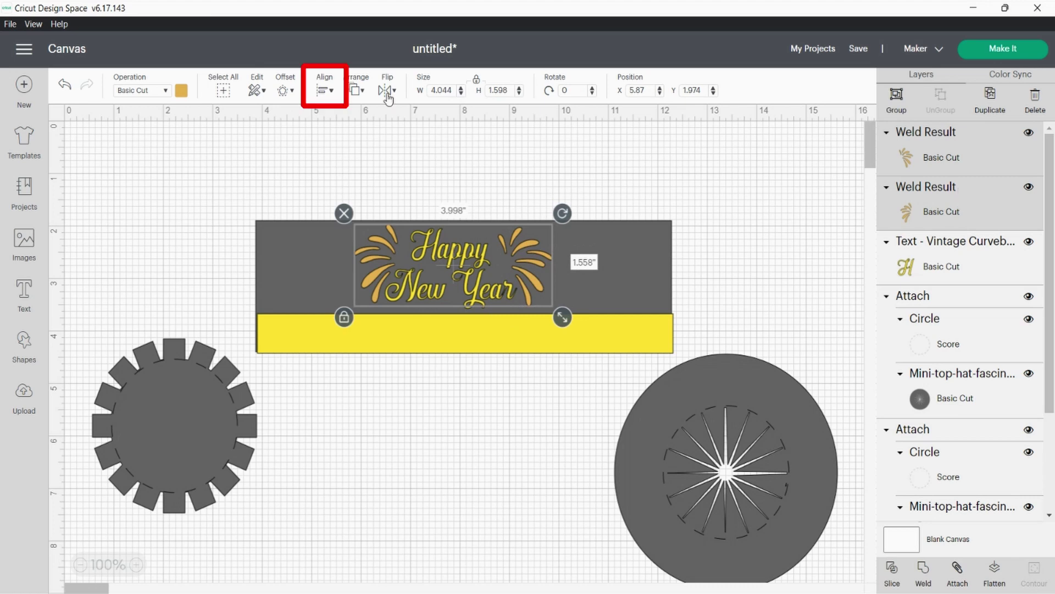
left_click(330, 93)
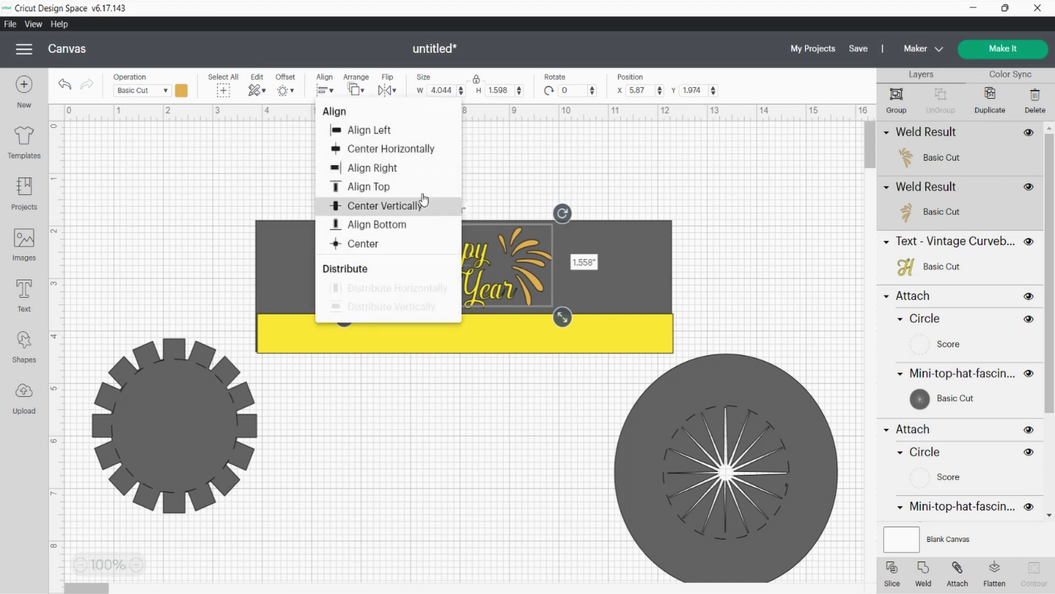
left_click(379, 203)
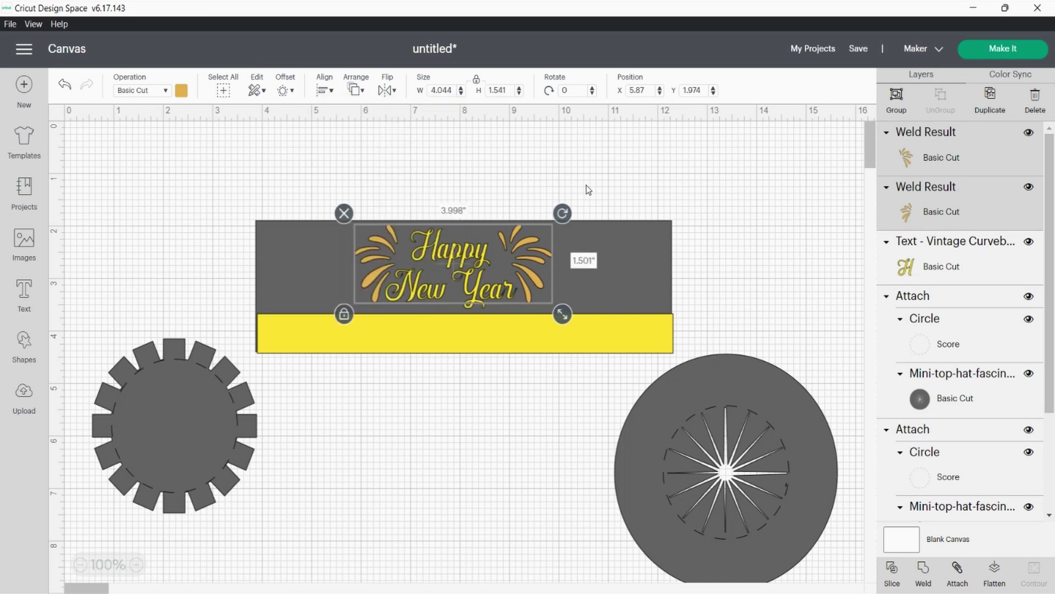
left_click(669, 191)
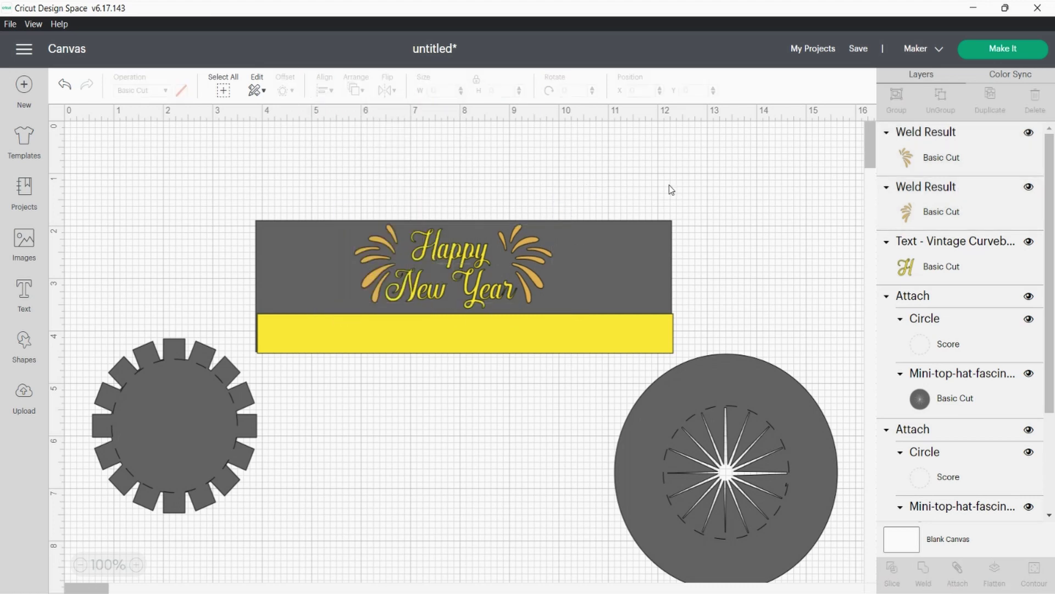
- Add a square shape, set its width to 1 inch, unlock its proportions and set its height to 4.5 inches
left_click(20, 357)
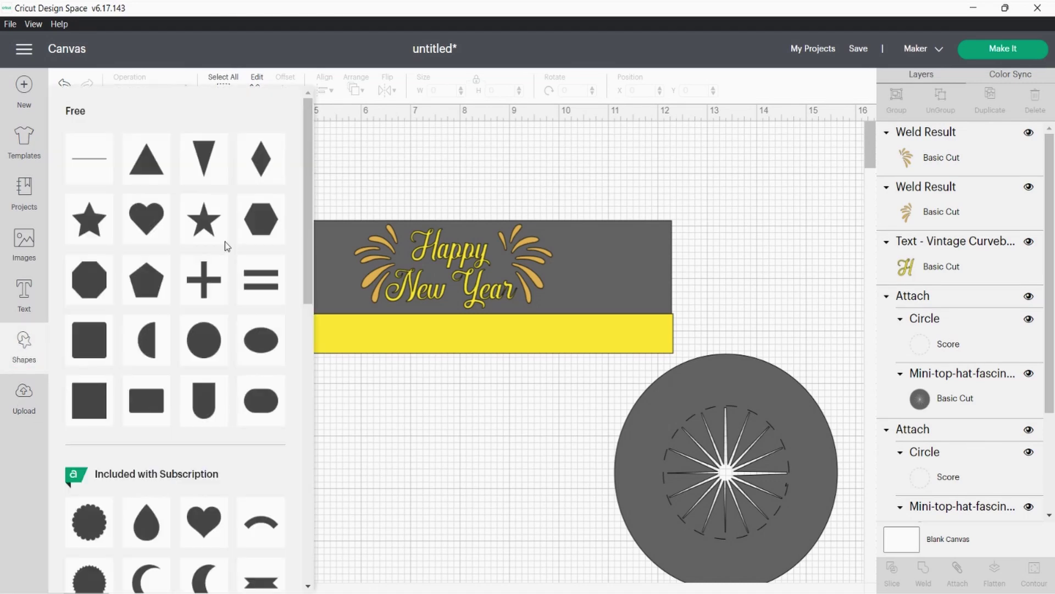
left_click(98, 407)
left_click(427, 90)
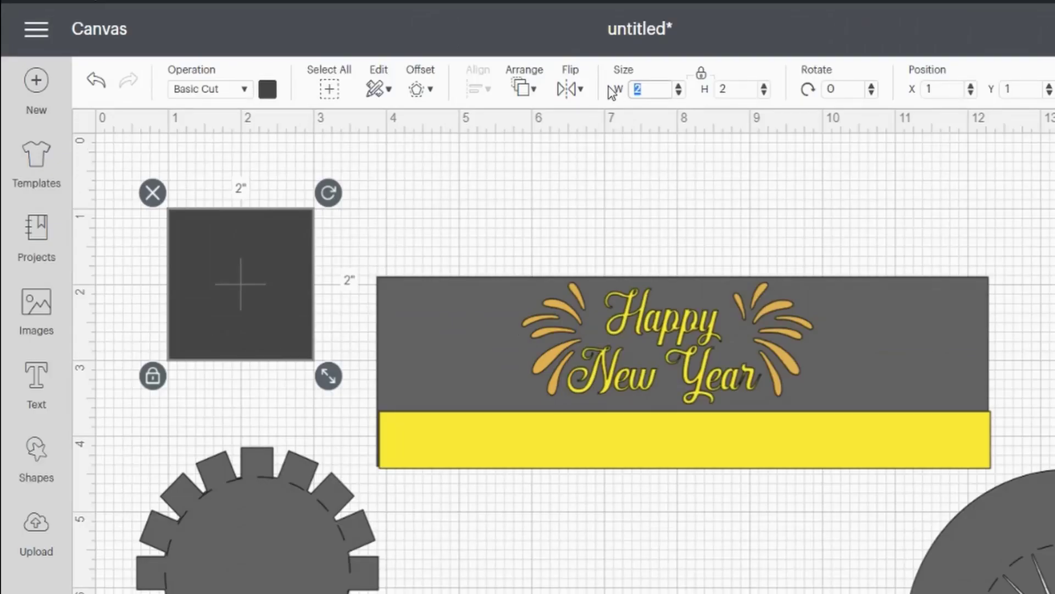
left_click(704, 75)
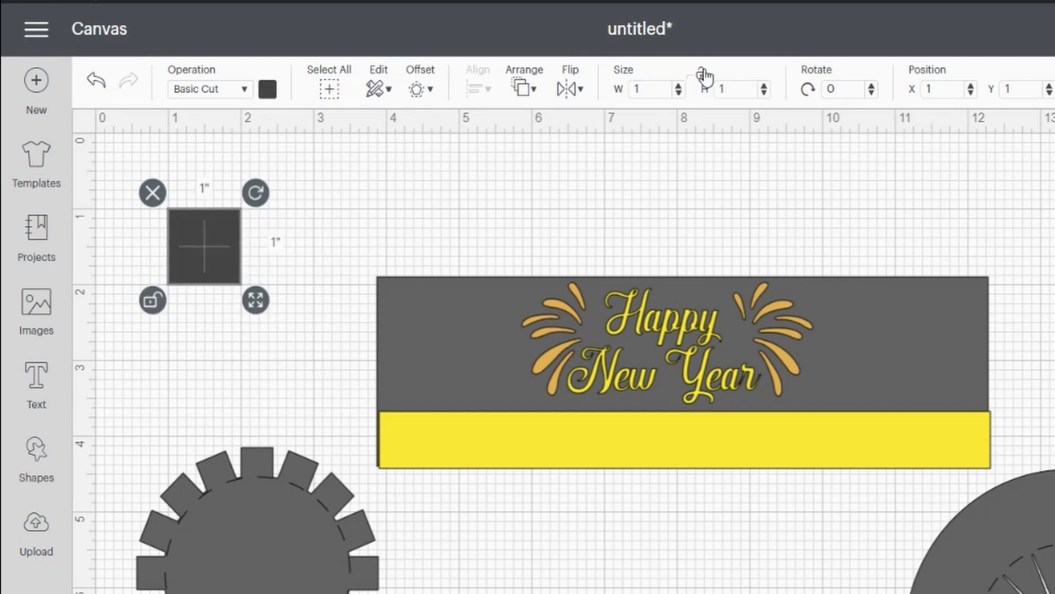
type("4.5")
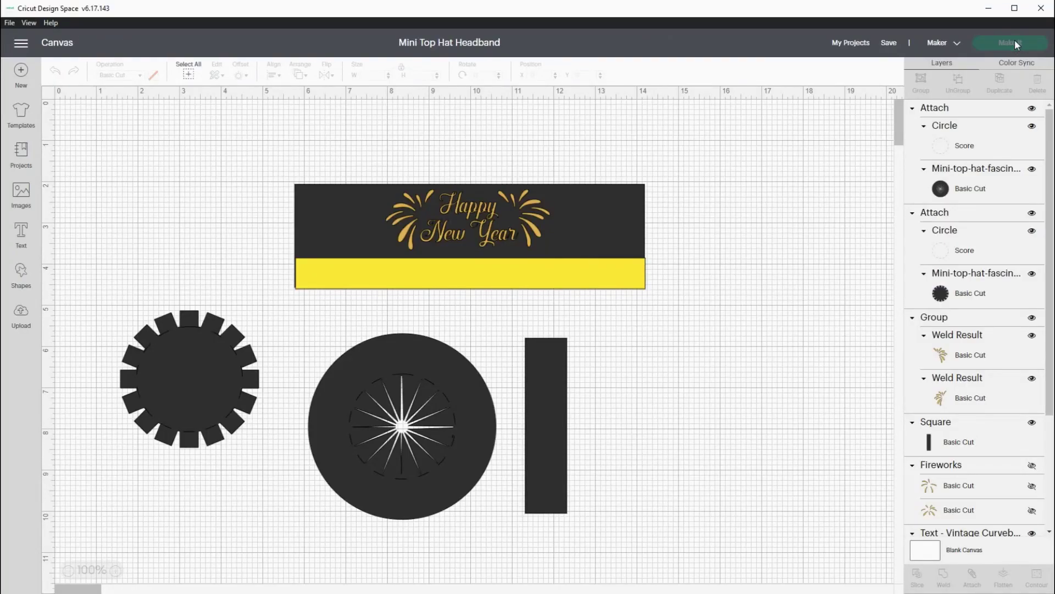
- Send the project to mat preparation and set the first mat's material size to 8.5 in x 11 in (Letter)
left_click(1015, 42)
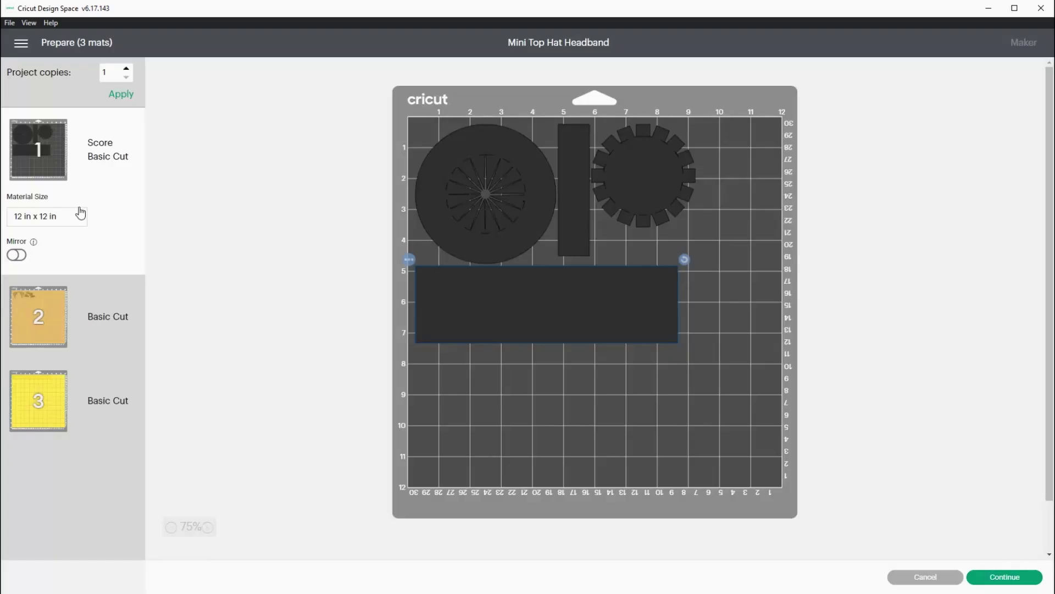
left_click(77, 216)
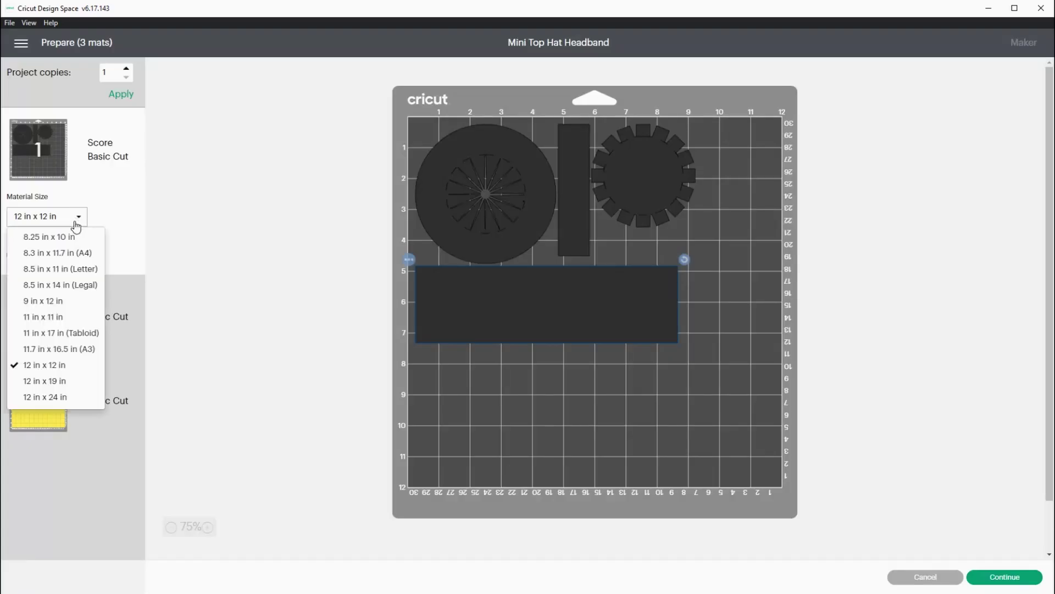
left_click(85, 270)
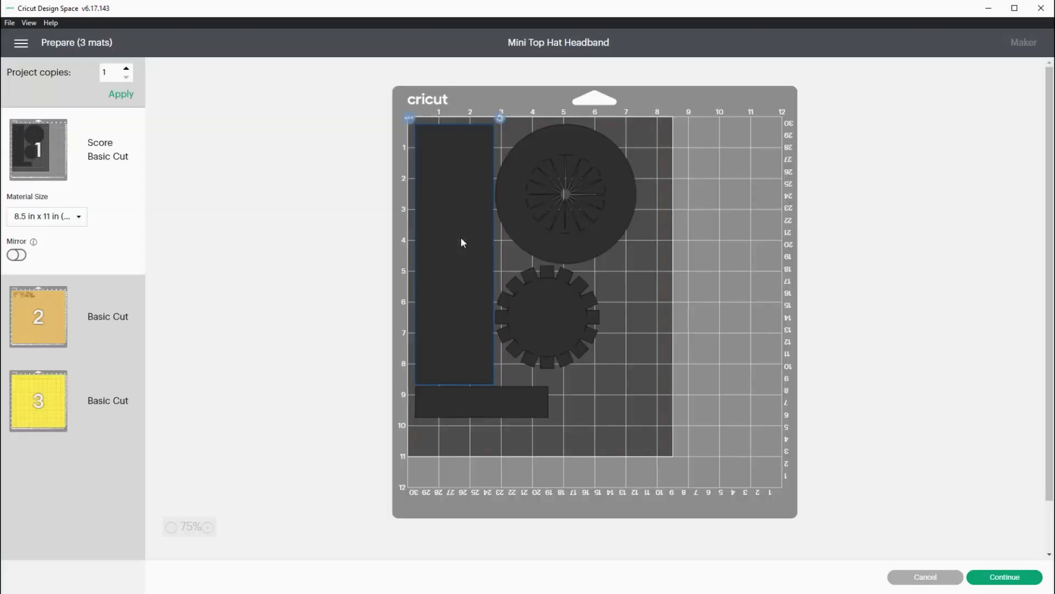
- On the first mat, shift both circular pieces toward the sheet's right edge and place the narrow strip upright beside the long rectangle
left_click_drag(527, 231, 557, 230)
left_click_drag(522, 325, 588, 329)
left_click(511, 390)
left_click_drag(556, 377, 462, 331)
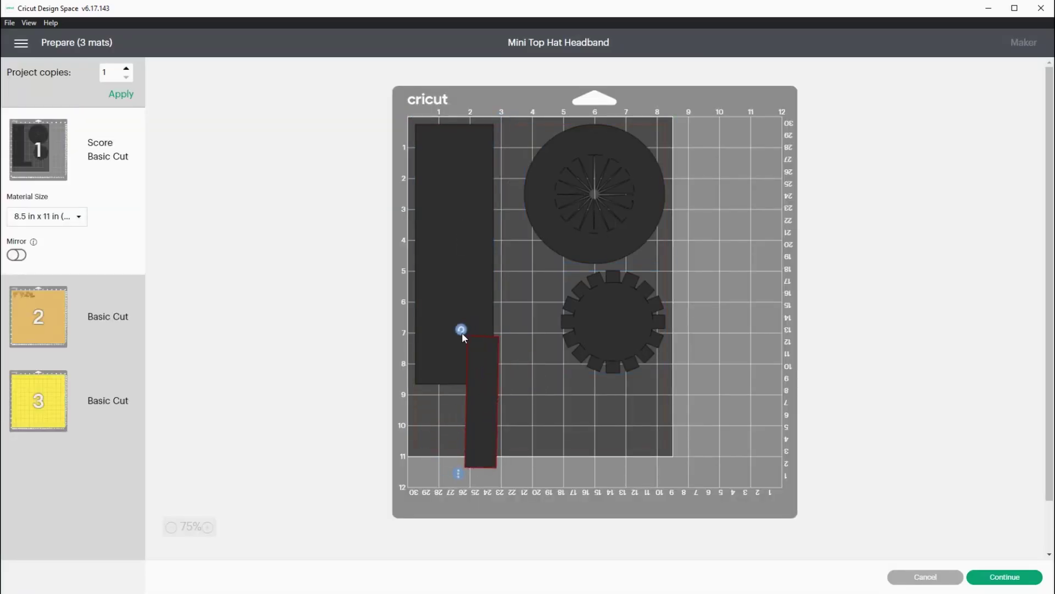
left_click_drag(481, 400, 512, 318)
left_click(386, 404)
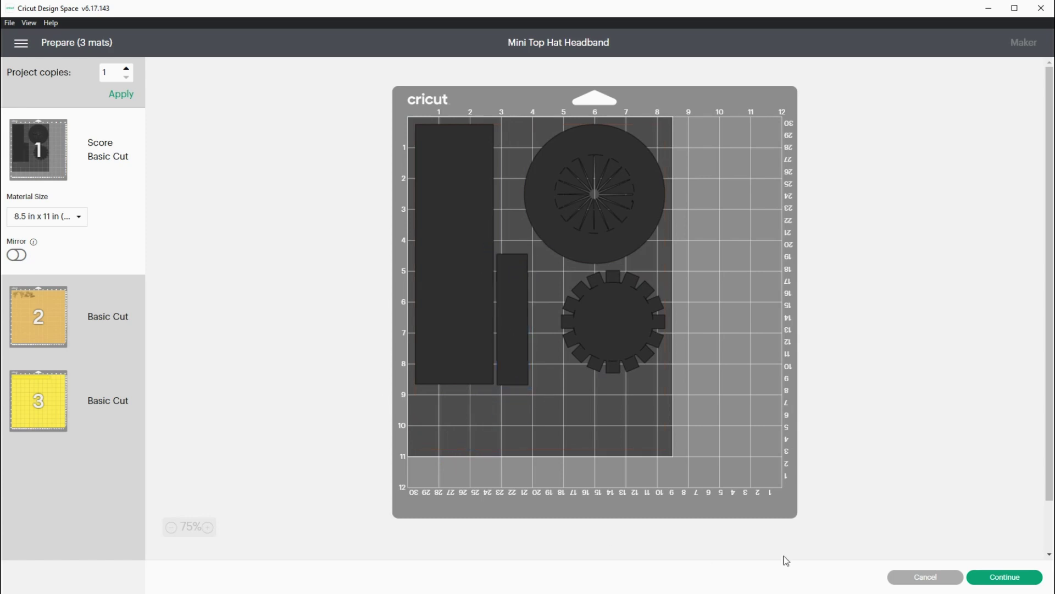
- Continue to the make stage and set the first mat's base material to Light Cardstock – 65 lb (176 gsm)
left_click(984, 582)
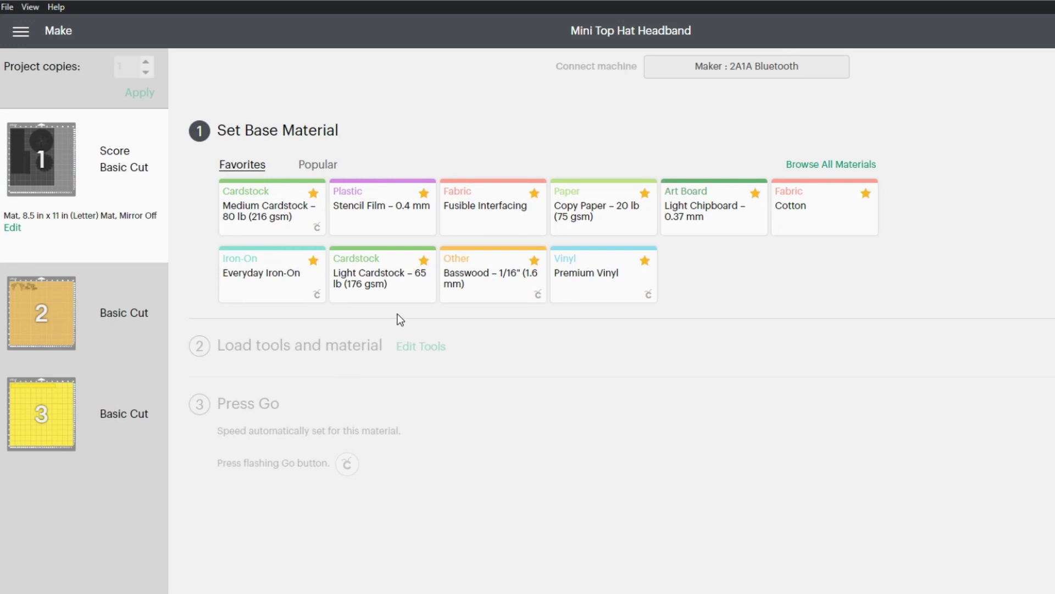
left_click(378, 293)
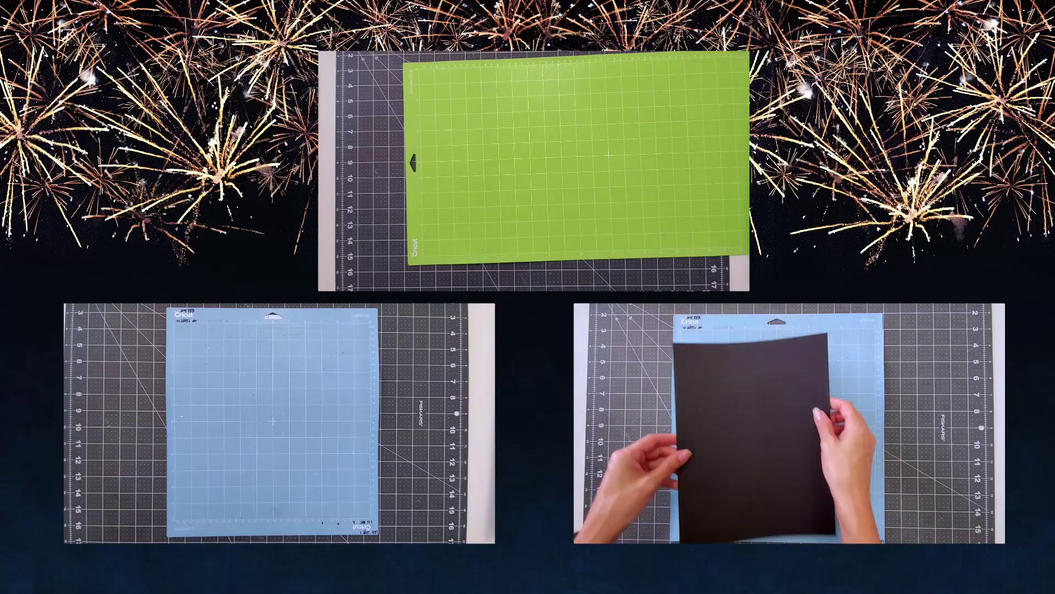